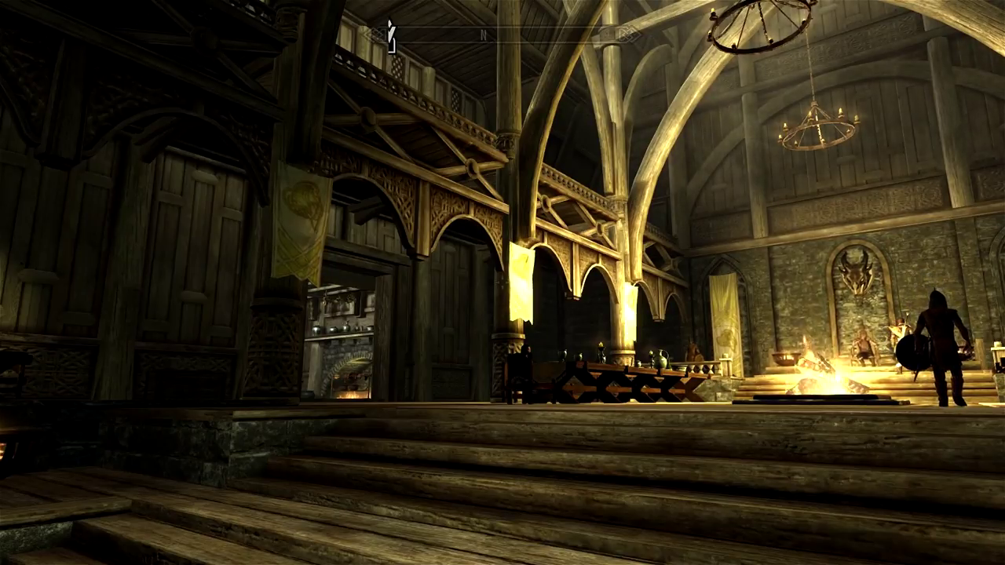
key("w")
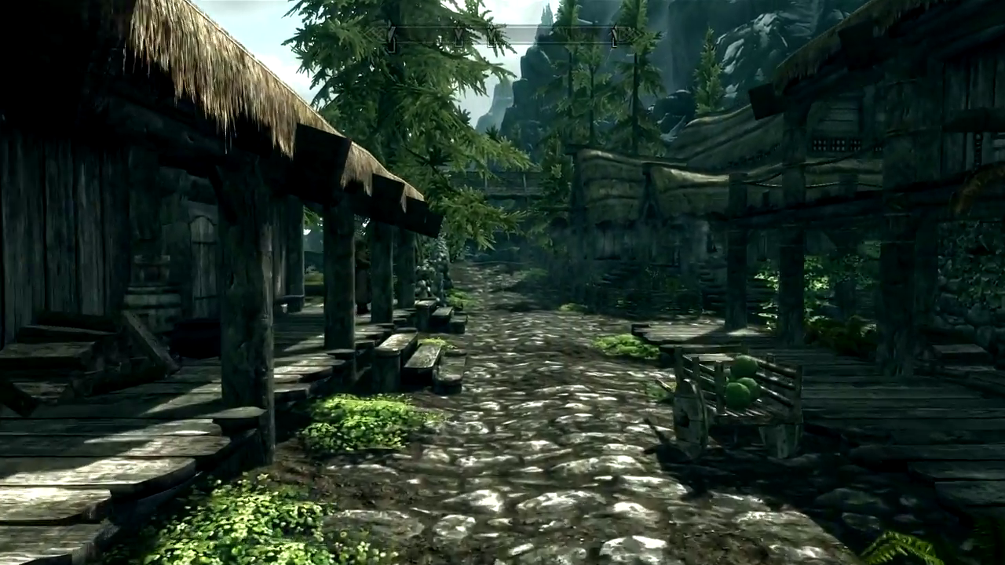
key("w")
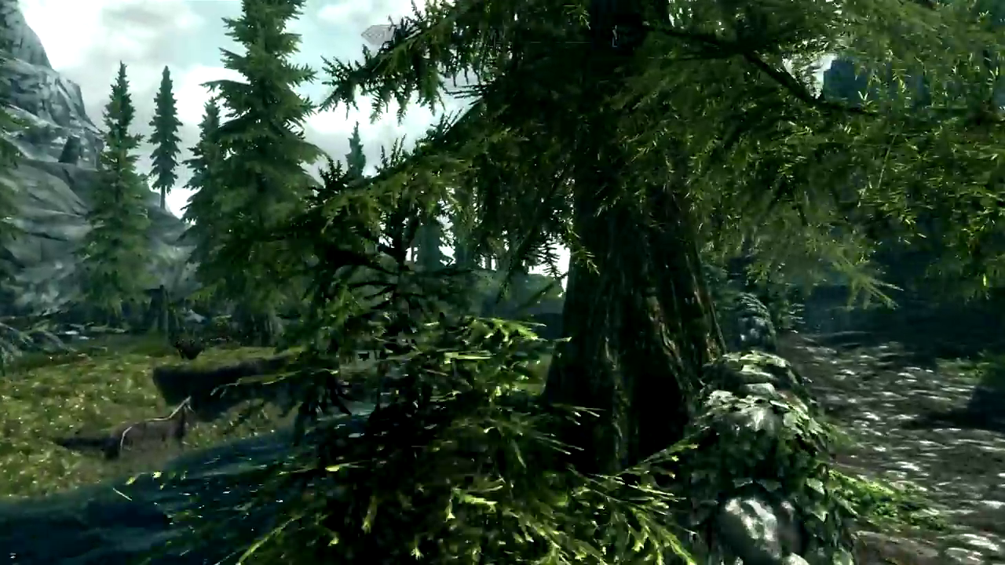
key("w")
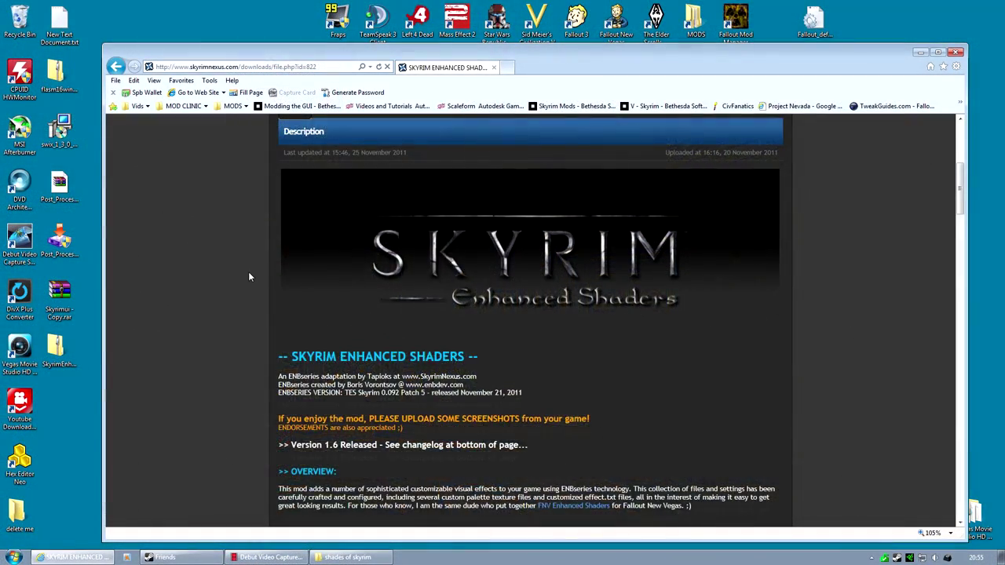
Read through the Skyrim Enhanced Shaders mod description, covering its features, effect explanations, installation notes and usage instructions
scroll(248, 276, "up", 4)
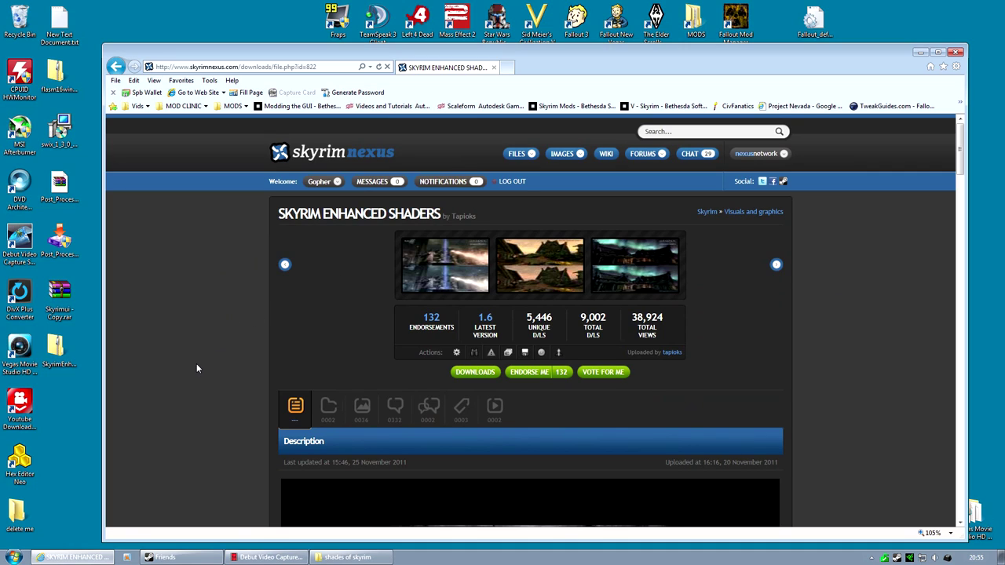
scroll(197, 368, "down", 1)
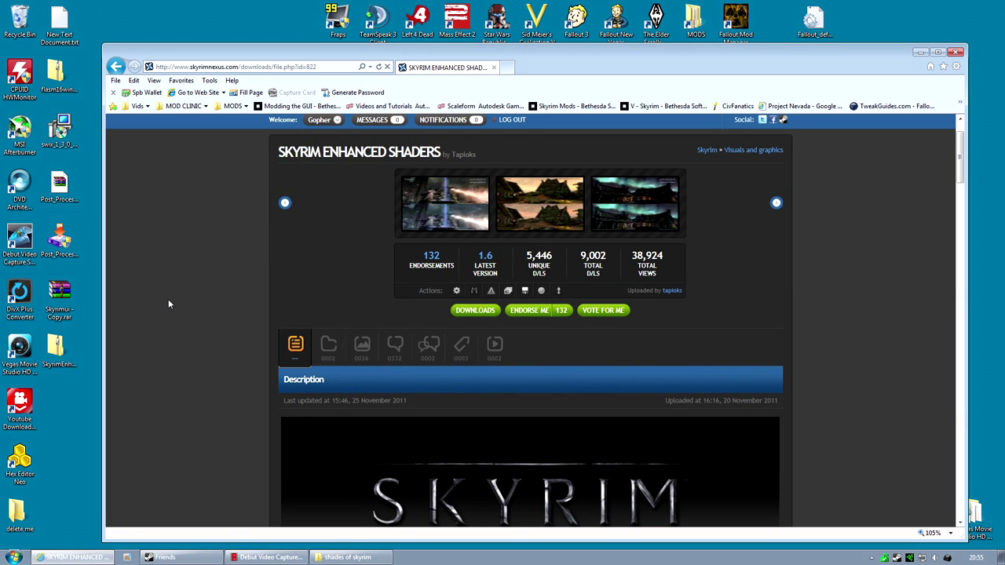
scroll(168, 304, "down", 4)
scroll(164, 290, "down", 3)
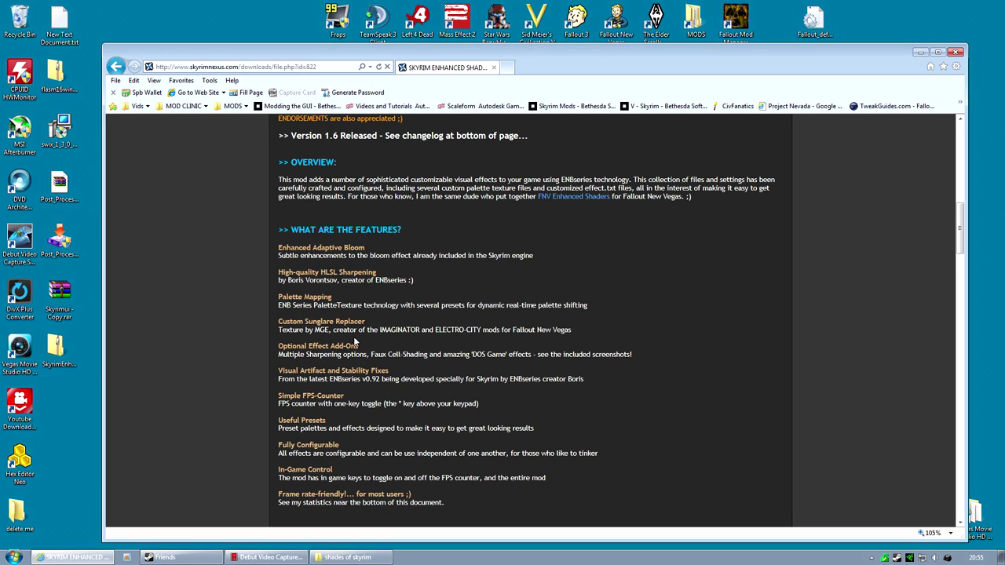
scroll(302, 376, "down", 3)
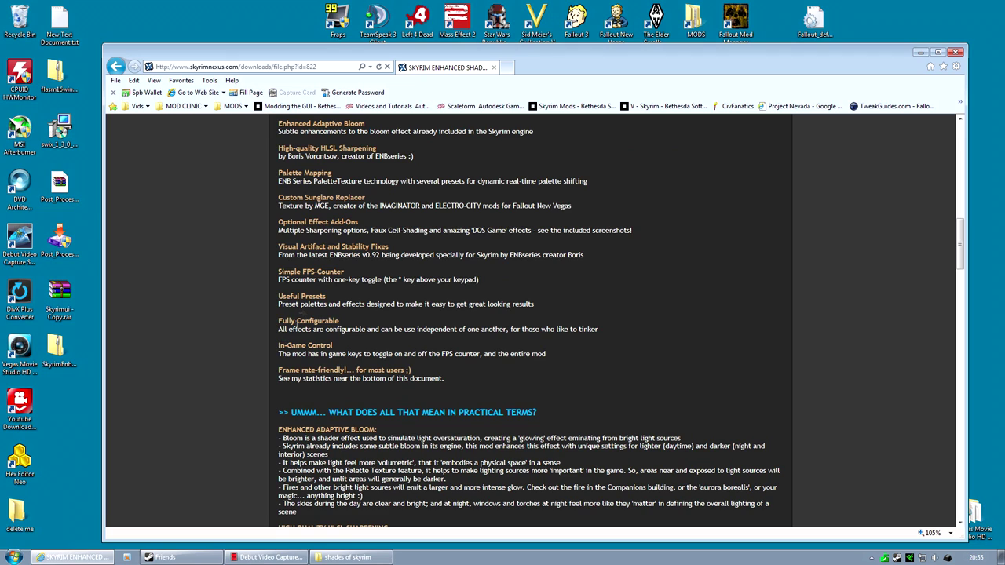
scroll(377, 298, "down", 3)
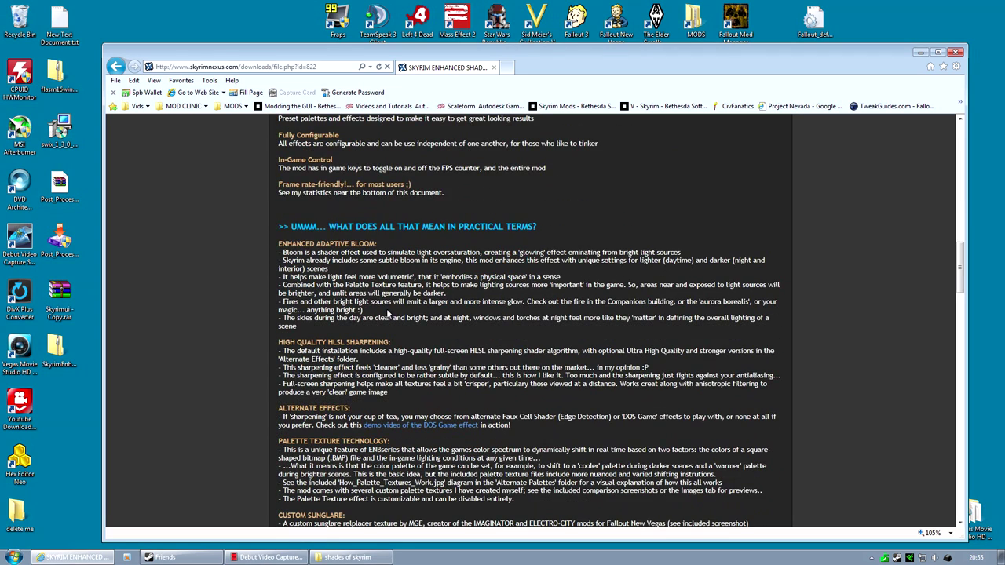
scroll(344, 325, "down", 5)
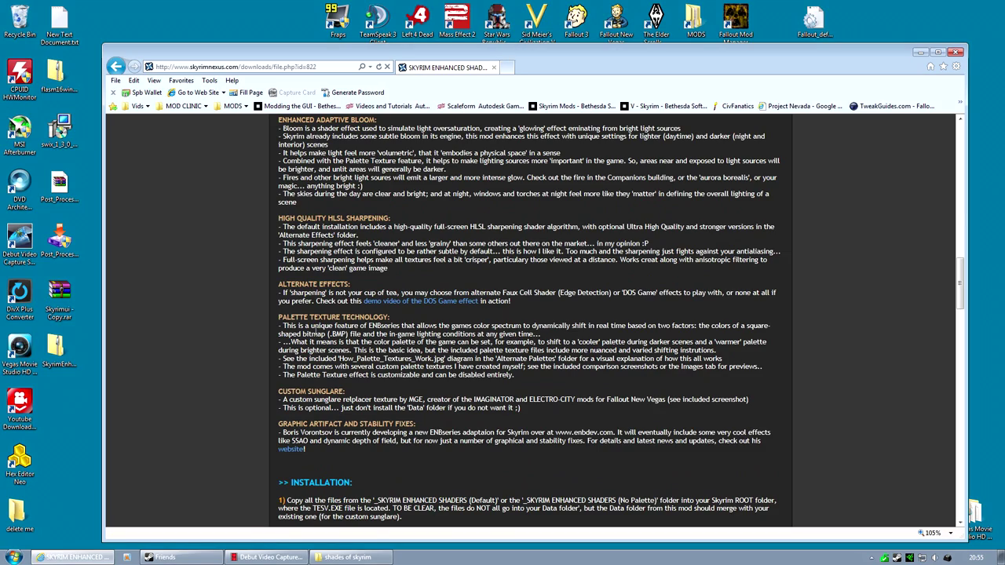
scroll(259, 273, "down", 8)
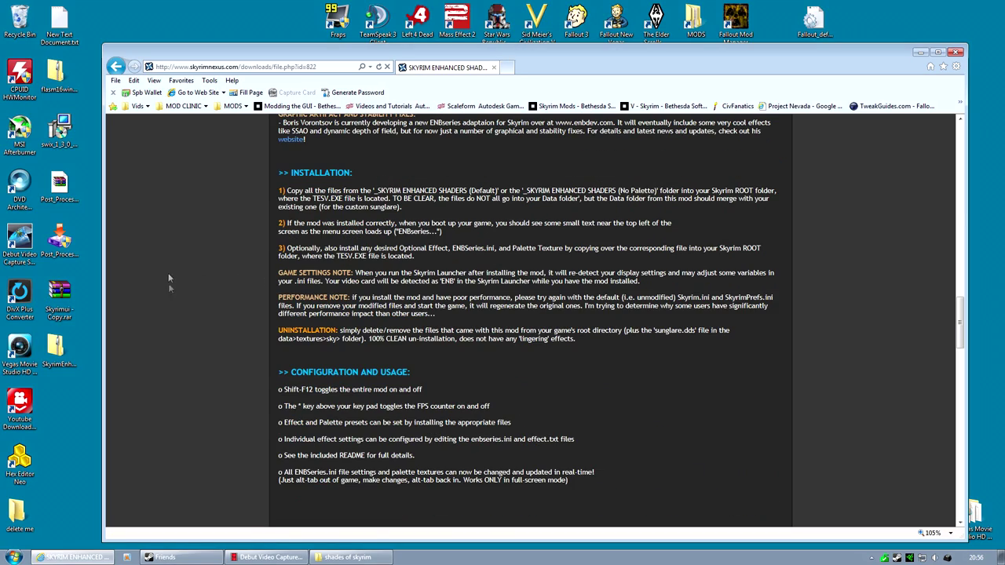
scroll(168, 283, "up", 20)
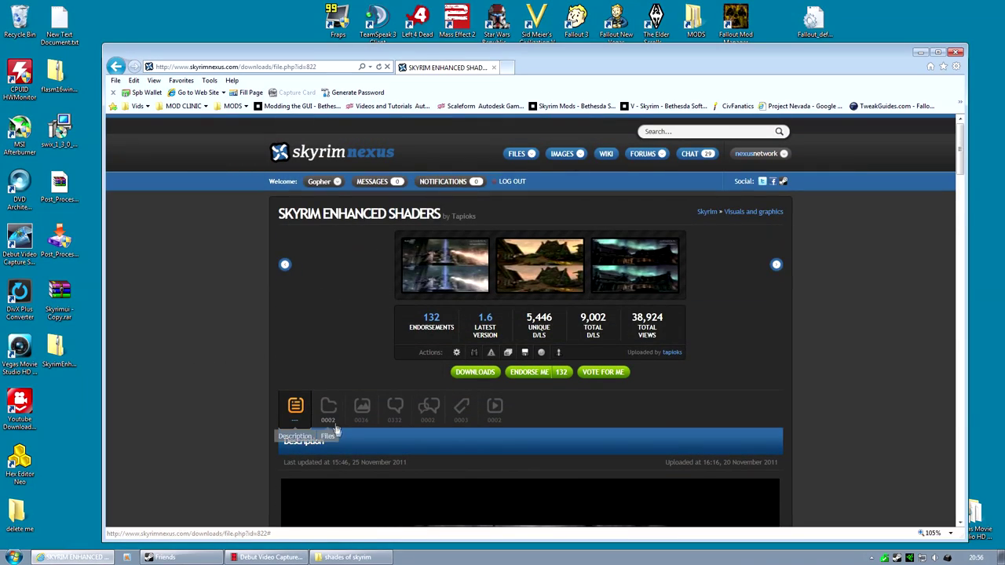
Open the mod's file list and start the download of the main file SkyrimEnhancedShadersV1-6
left_click(327, 410)
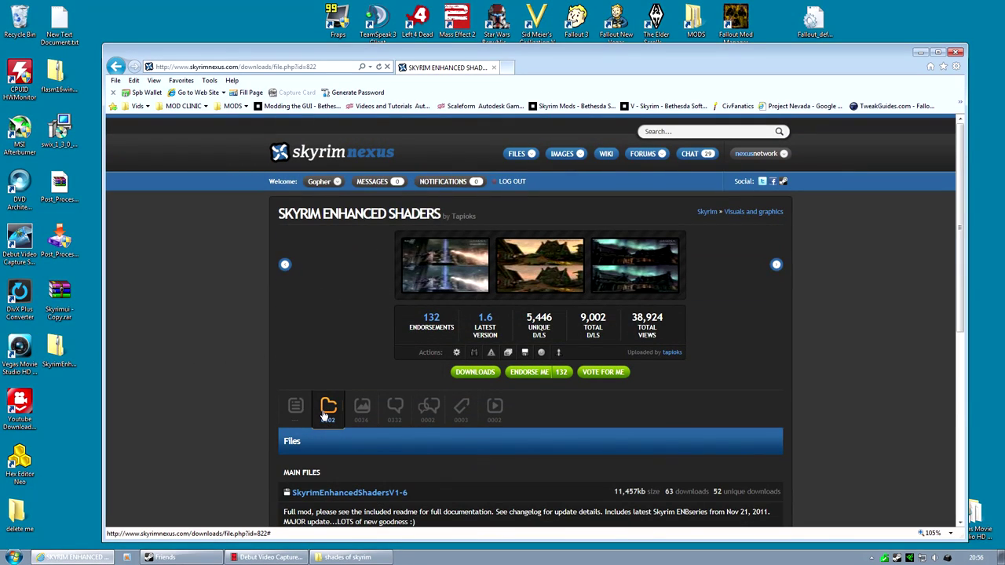
scroll(183, 397, "down", 3)
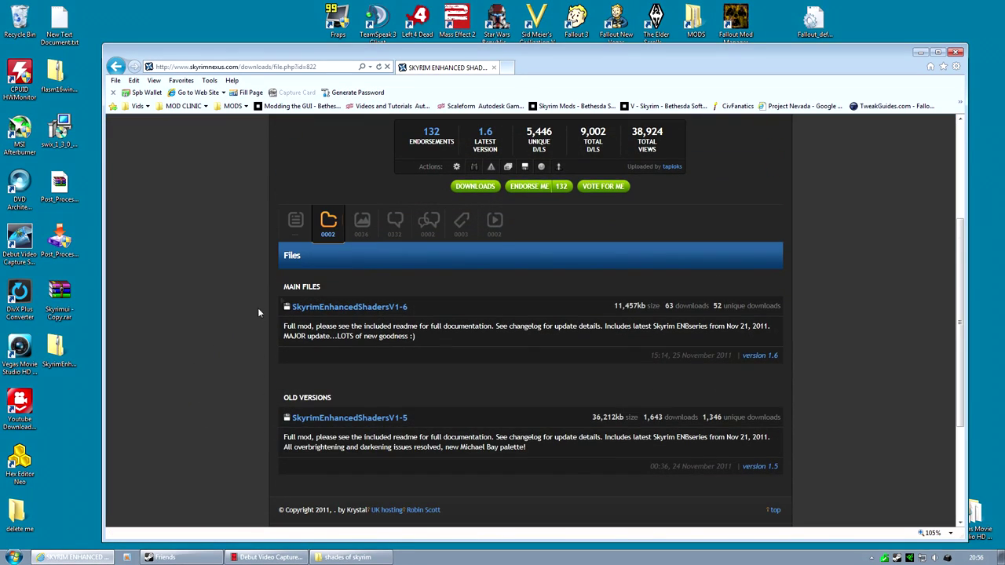
left_click(329, 307)
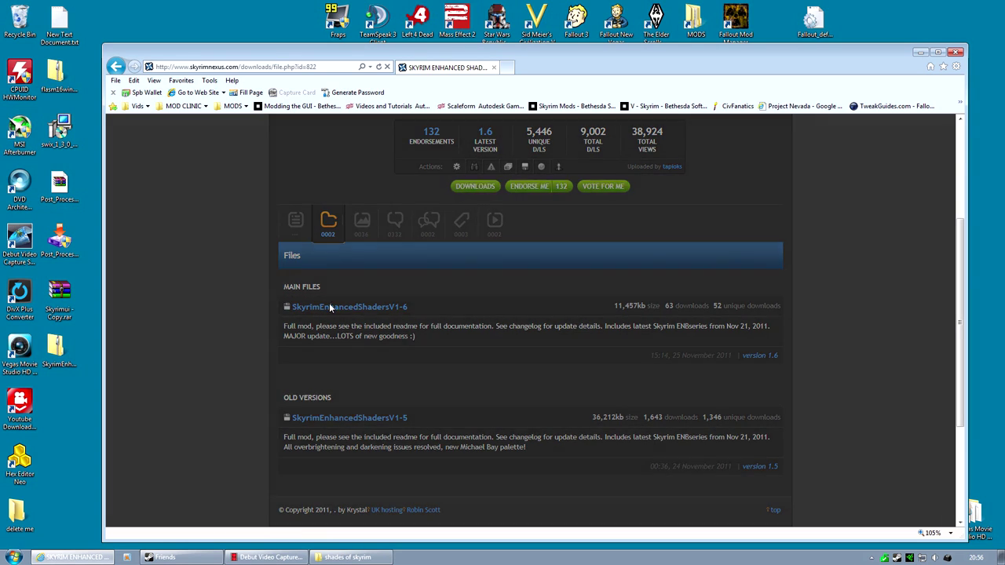
Open the downloaded shaders archive from the desktop, enter its SkyrimEnhancedShadersV1-6 folder and widen the Name column to show the full folder names
key("super+d")
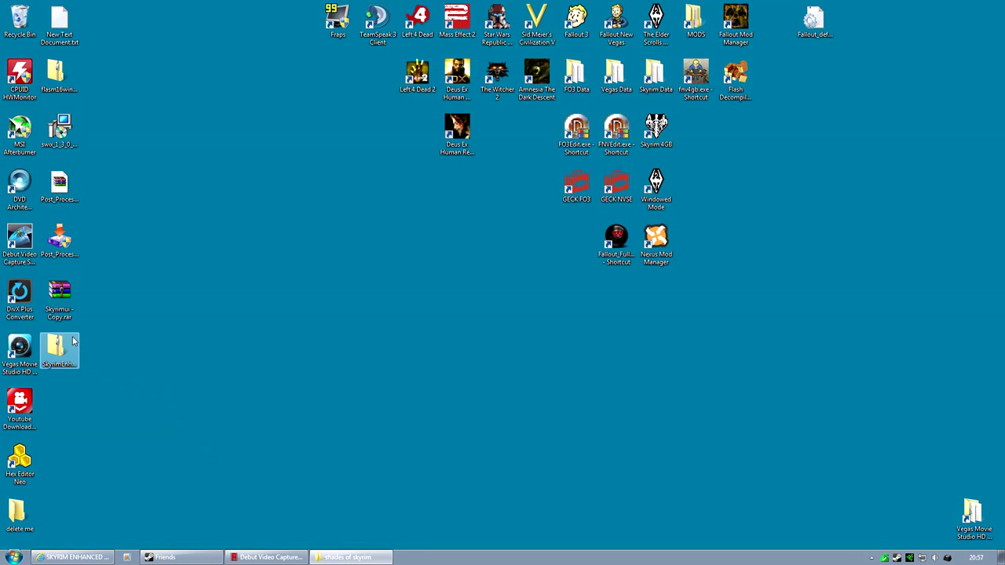
left_click(66, 355)
double_click(66, 355)
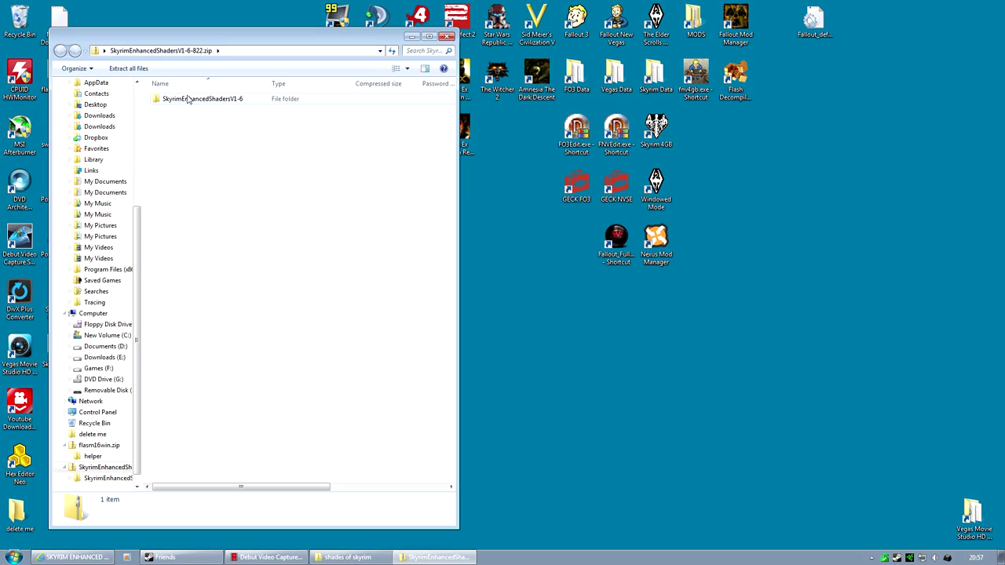
left_click(206, 101)
double_click(205, 101)
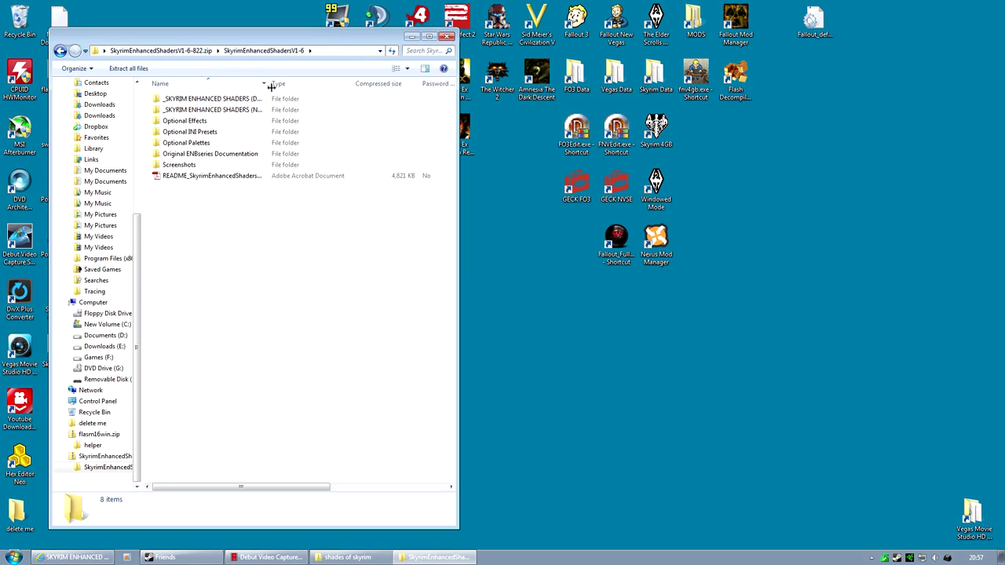
left_click_drag(268, 83, 312, 94)
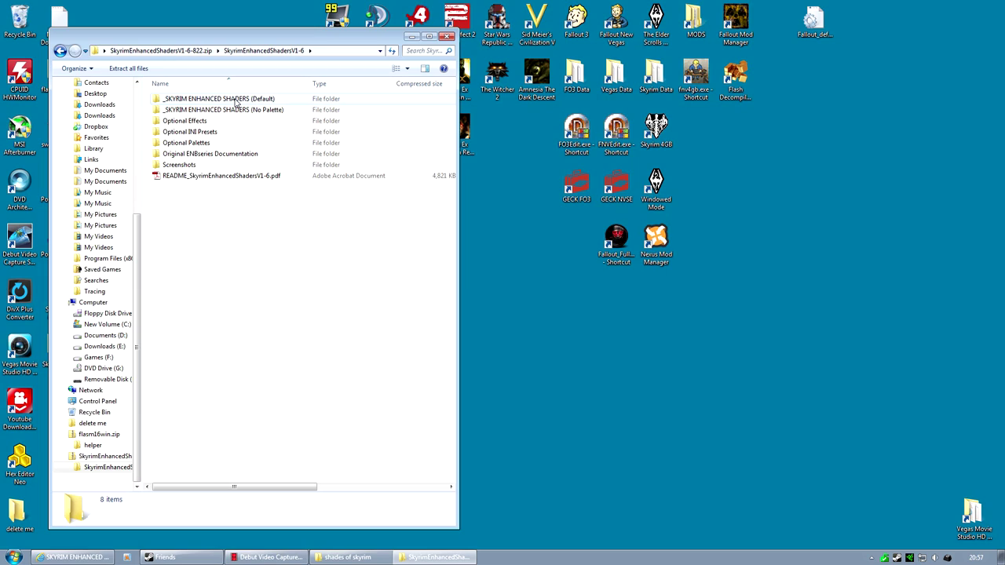
left_click(234, 100)
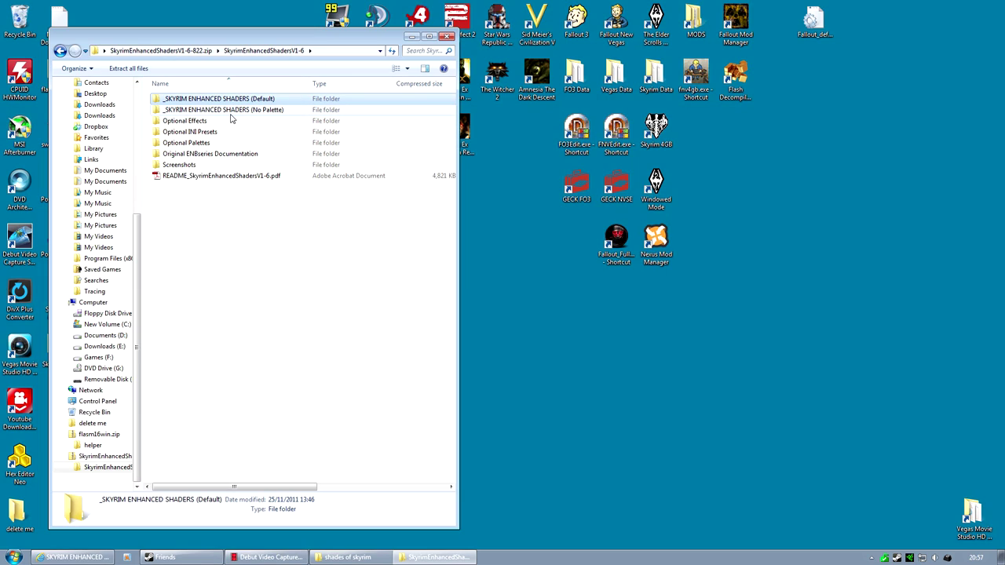
Open README_SkyrimEnhancedShadersV1-6.pdf, skim through to the bloom configuration section while declining the reader update, and close the document
double_click(238, 176)
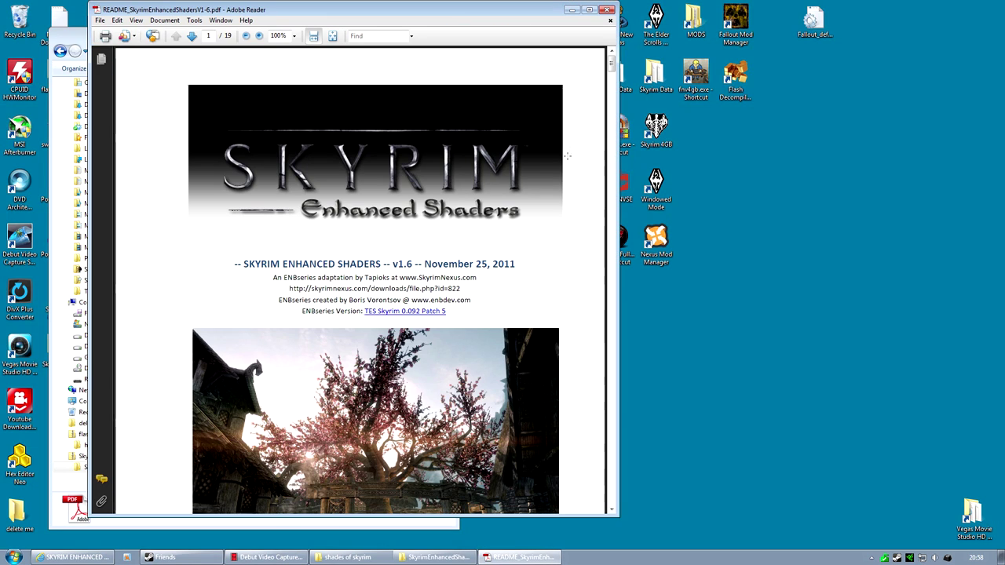
scroll(611, 70, "down", 5)
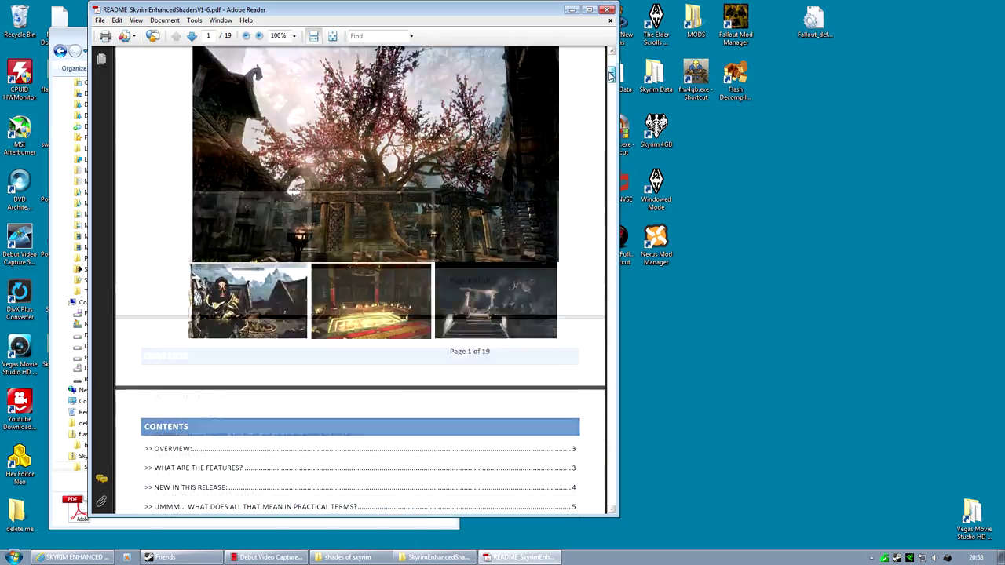
left_click_drag(611, 73, 611, 220)
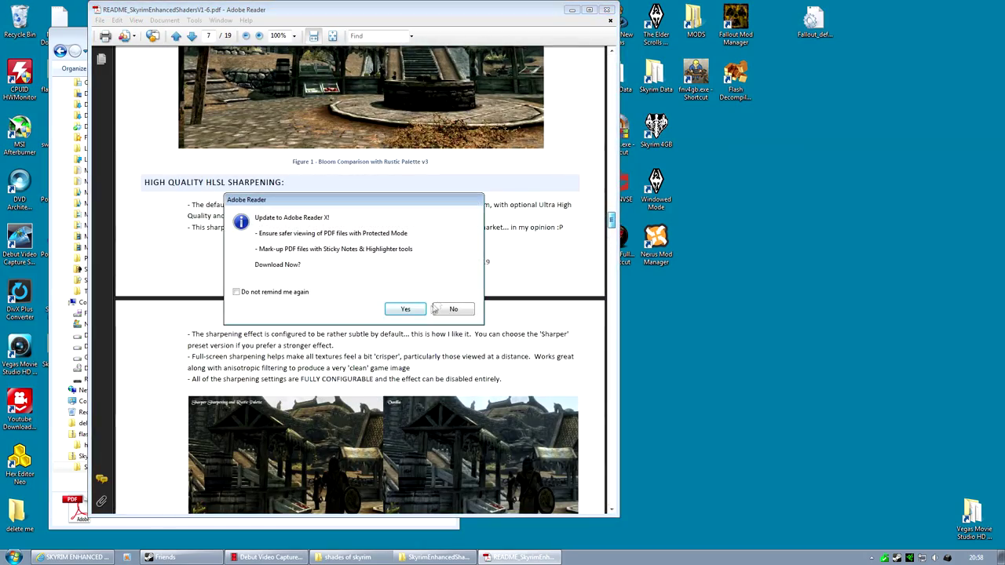
left_click(434, 309)
scroll(612, 223, "down", 1)
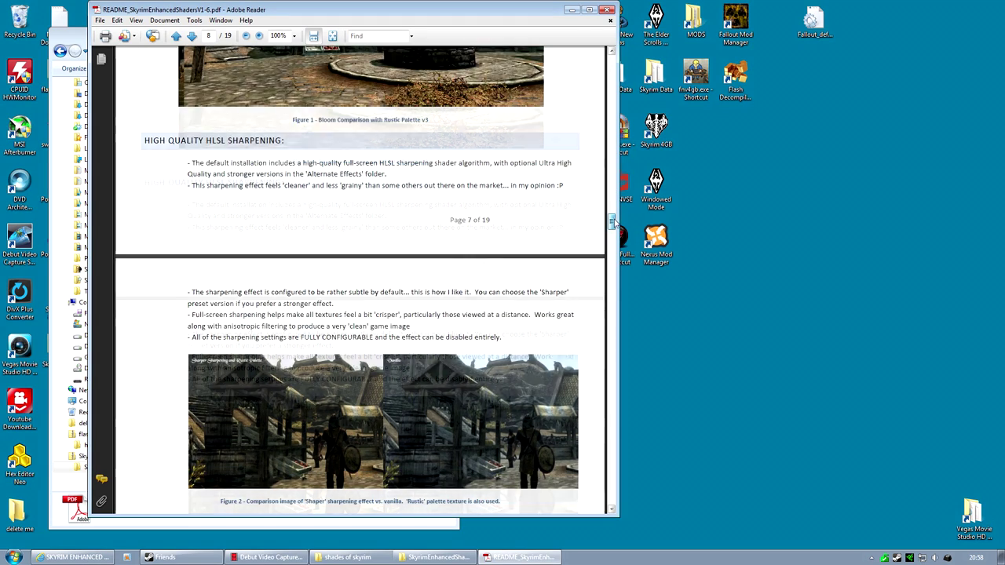
left_click_drag(613, 222, 612, 353)
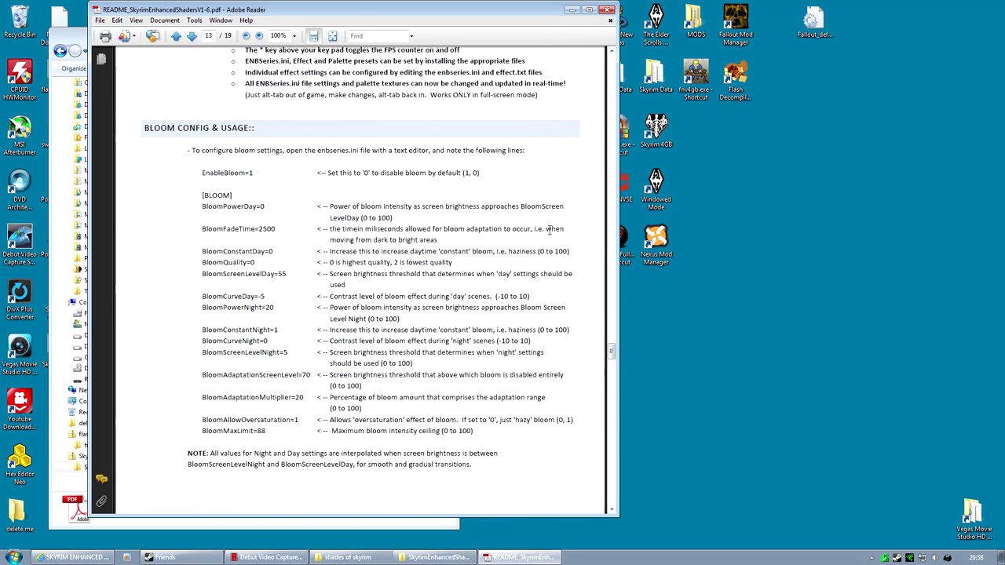
key("alt+F4")
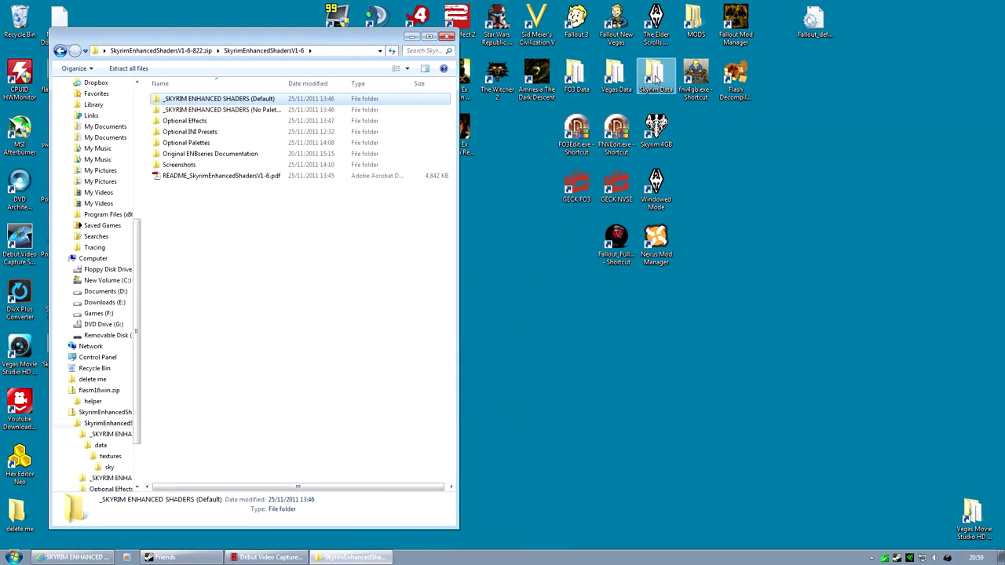
Open the Skyrim Data folder beside the archive window and go up to the game's root skyrim folder
double_click(656, 75)
left_click_drag(408, 47, 772, 40)
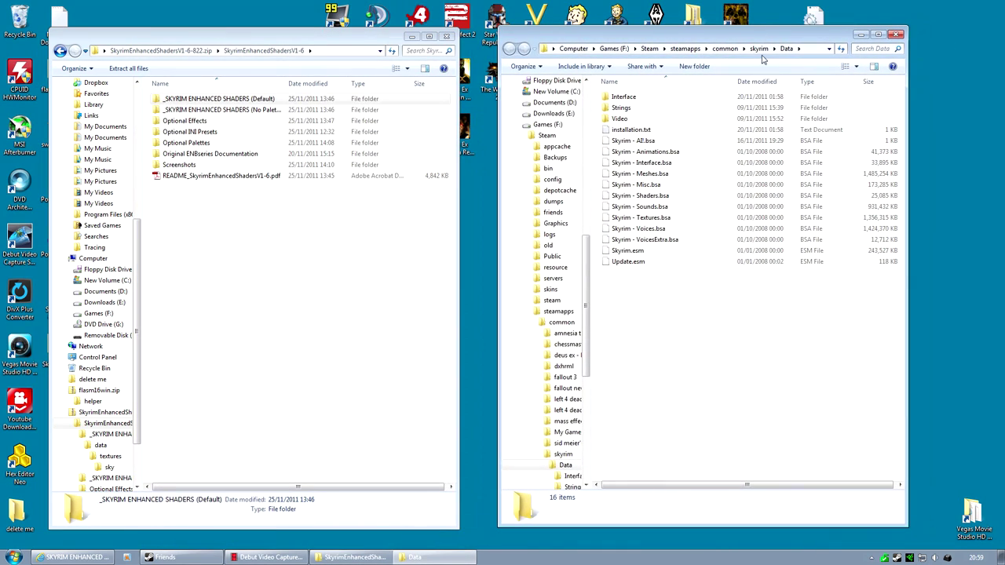
left_click(759, 50)
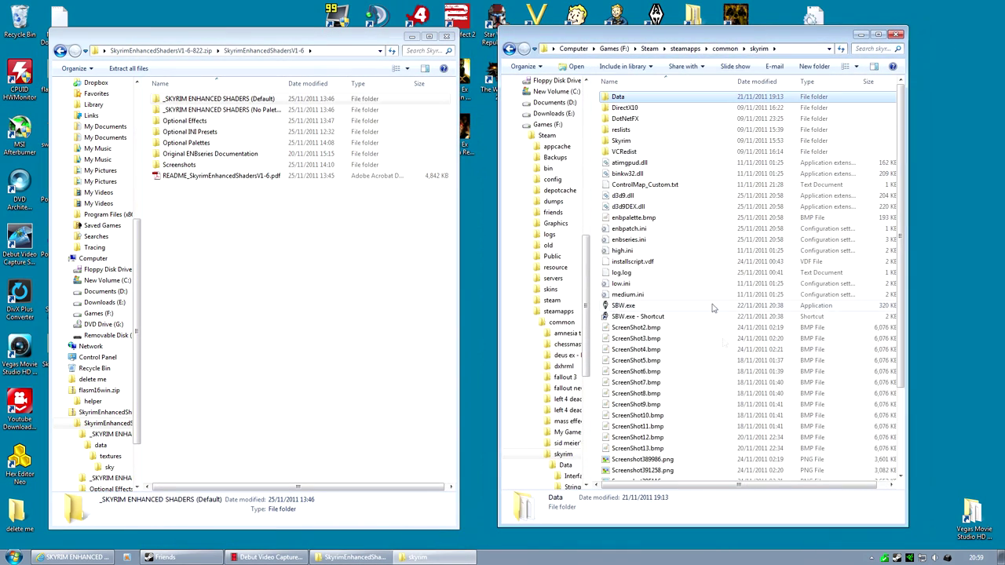
left_click(903, 454)
left_click(627, 459)
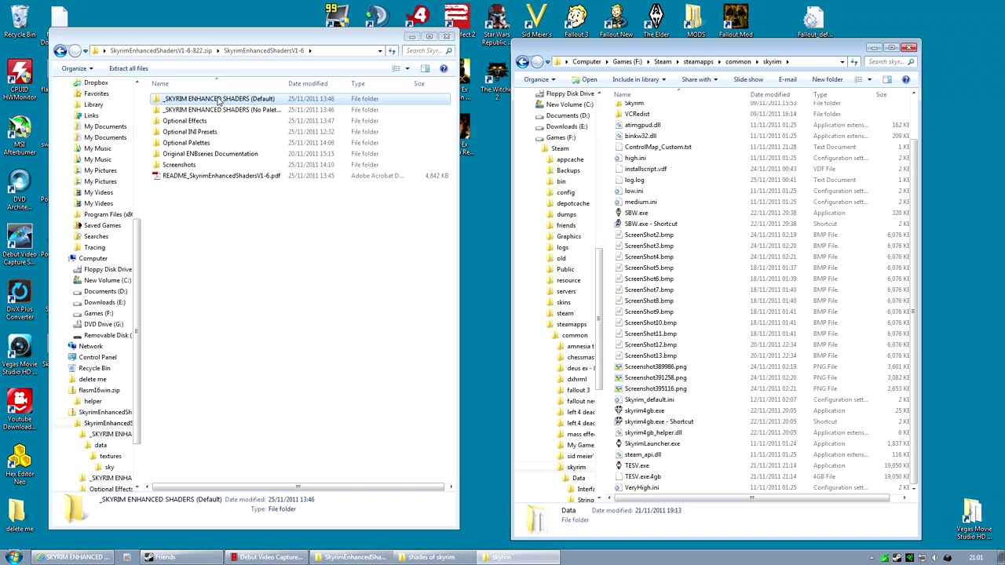
Copy d3d9.dll, d3d9DEX.dll, enbpalette.bmp, enbpatch.ini and enbseries.ini from the _SKYRIM ENHANCED SHADERS (Default) folder into the skyrim root folder
double_click(218, 100)
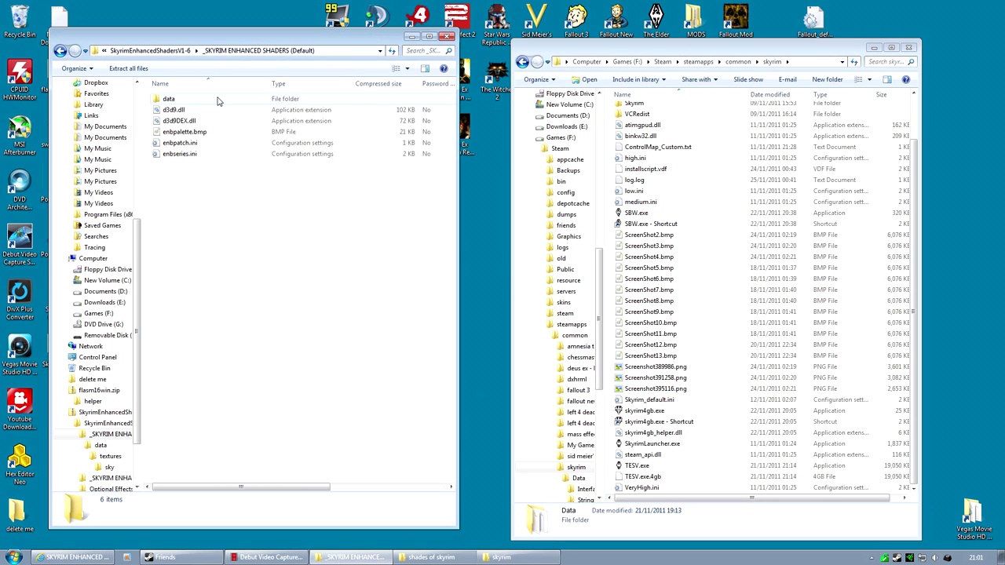
left_click(187, 112)
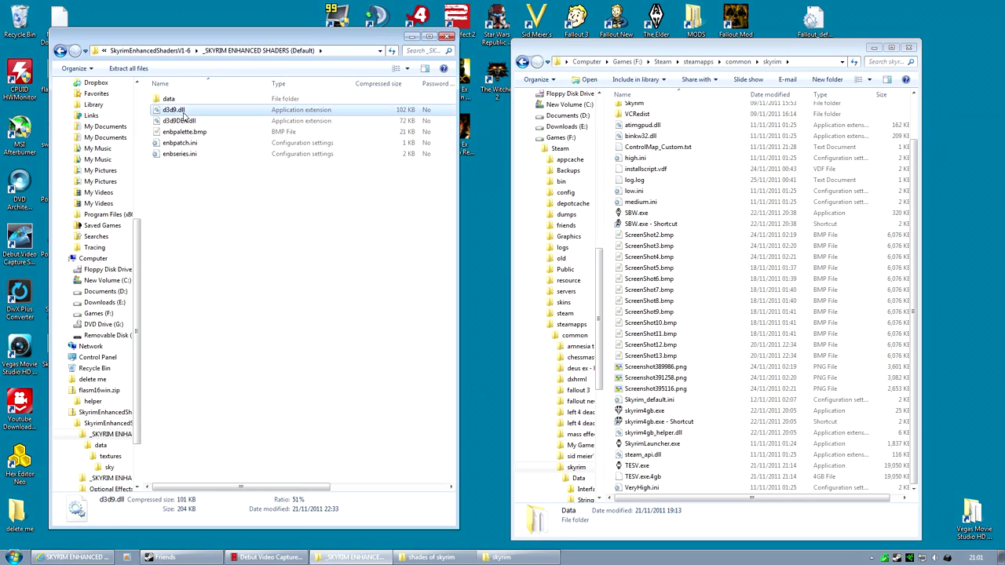
left_click(193, 155, "shift")
right_click(192, 132)
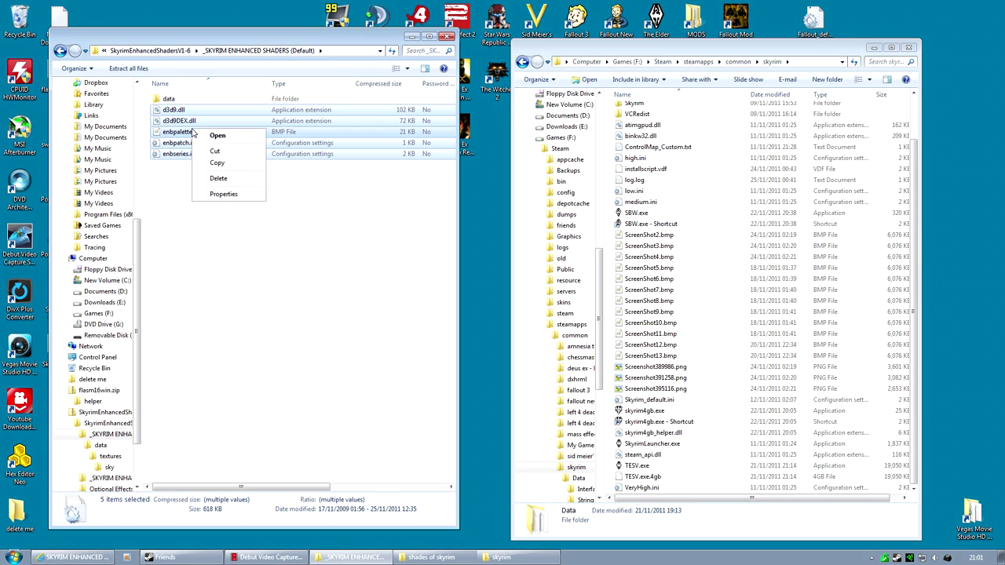
left_click(216, 162)
right_click(727, 215)
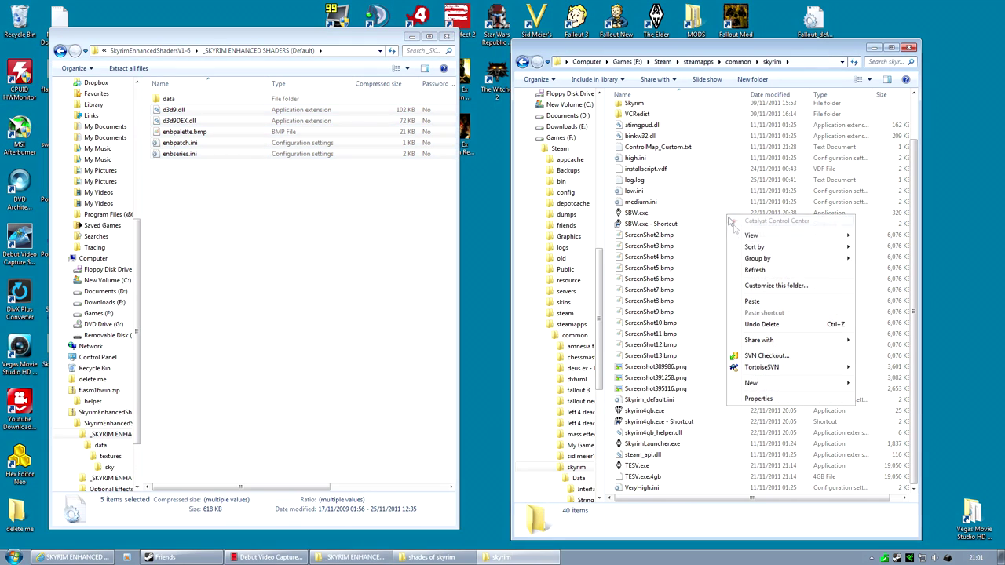
left_click(758, 306)
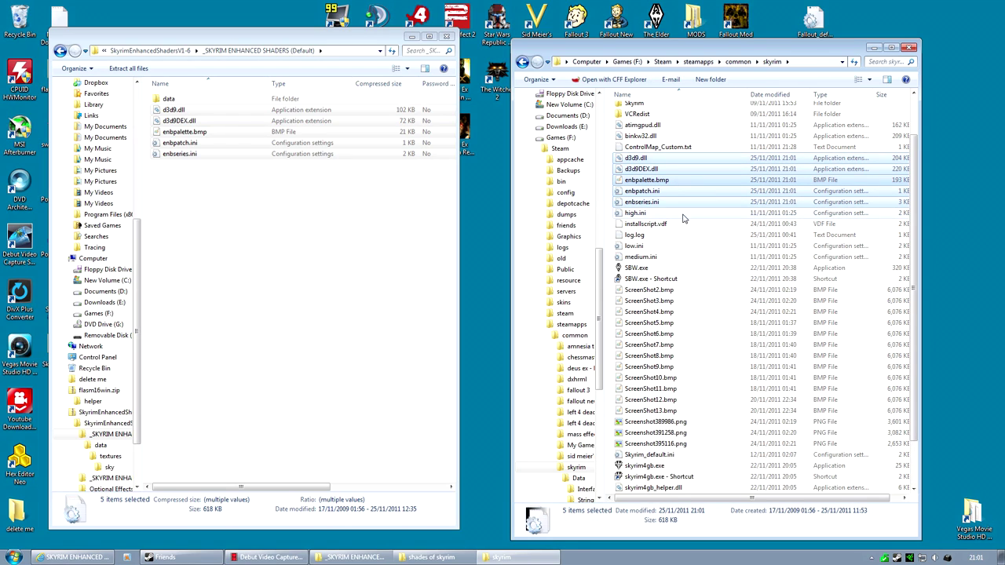
left_click(169, 100)
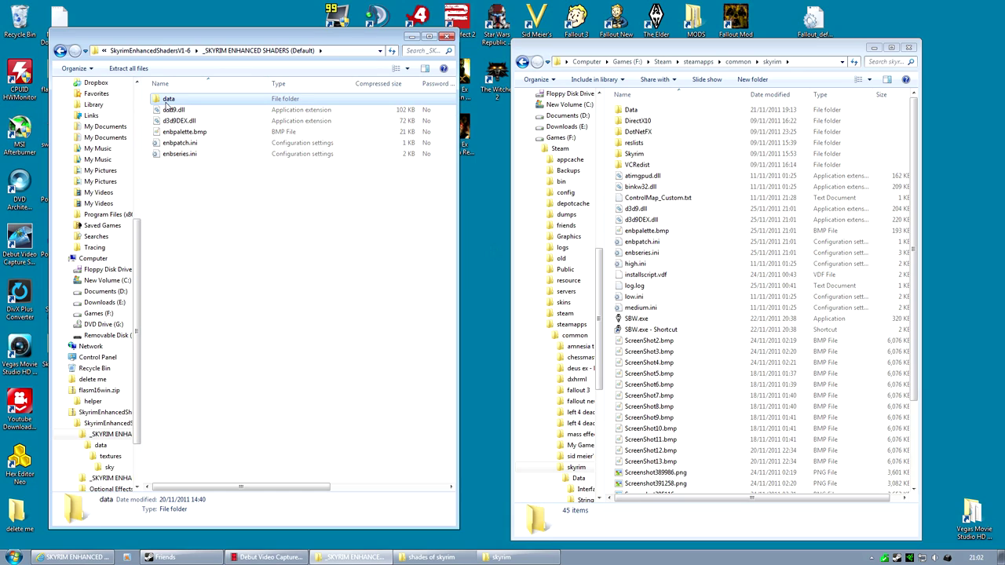
right_click(165, 104)
left_click(190, 148)
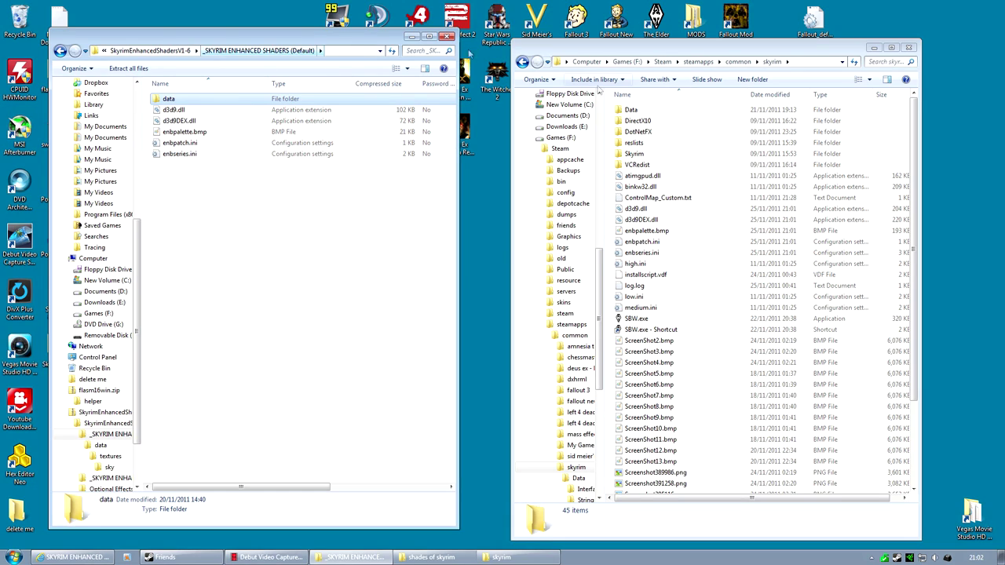
right_click(725, 302)
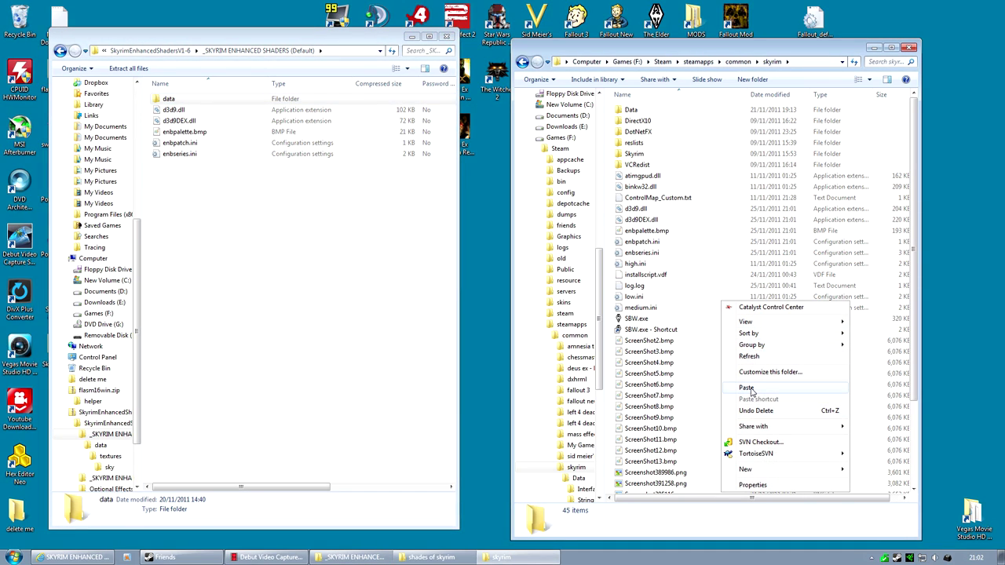
left_click(747, 388)
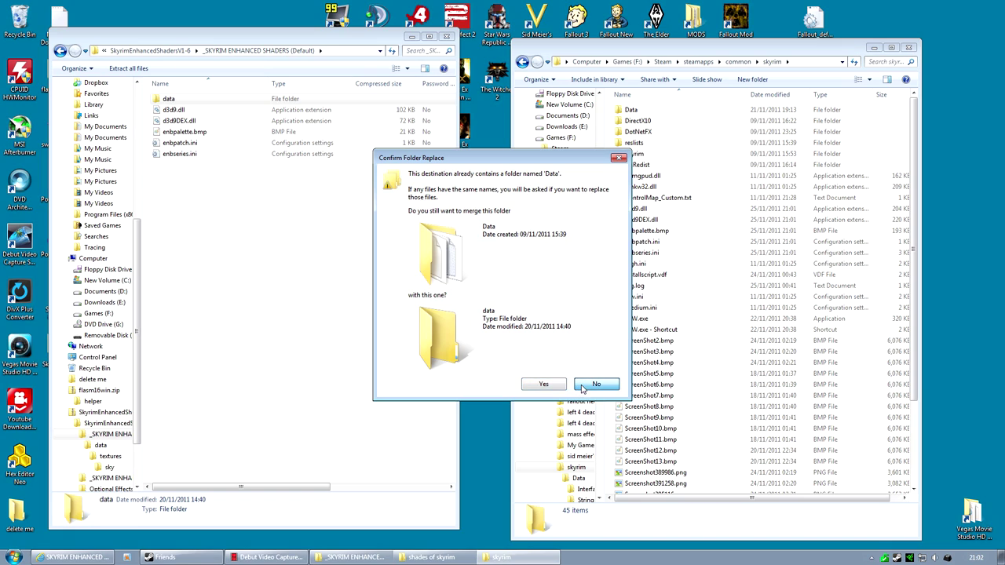
left_click(585, 384)
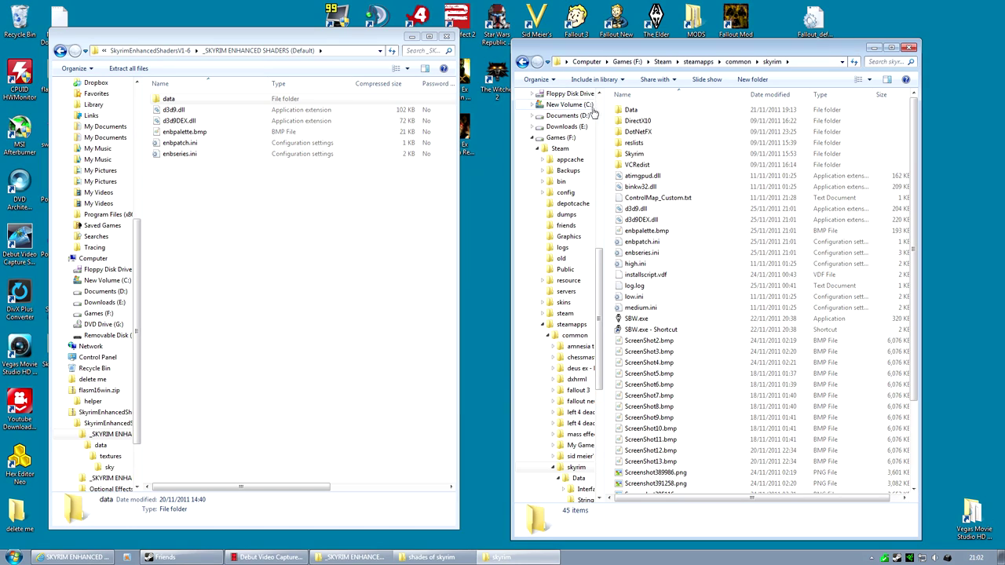
scroll(600, 111, "up", 10)
scroll(601, 110, "up", 3)
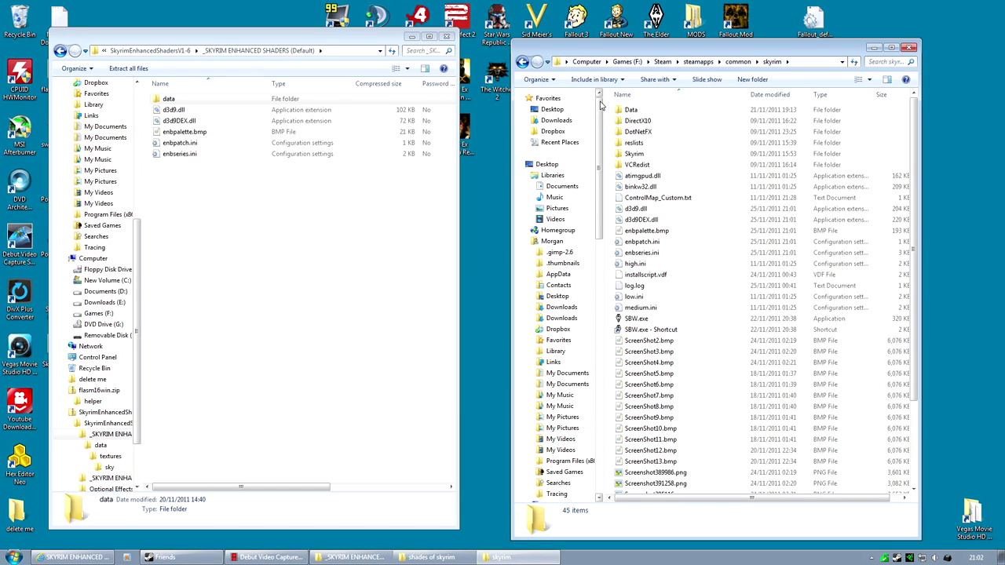
Copy the data folder from the _SKYRIM ENHANCED SHADERS (Default) archive folder onto the desktop
left_click(208, 103)
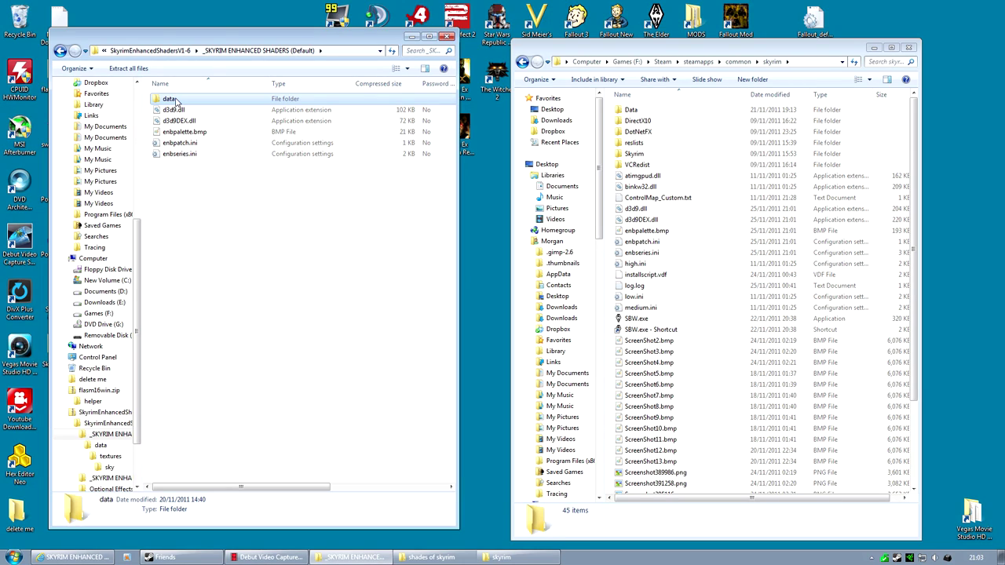
right_click(176, 102)
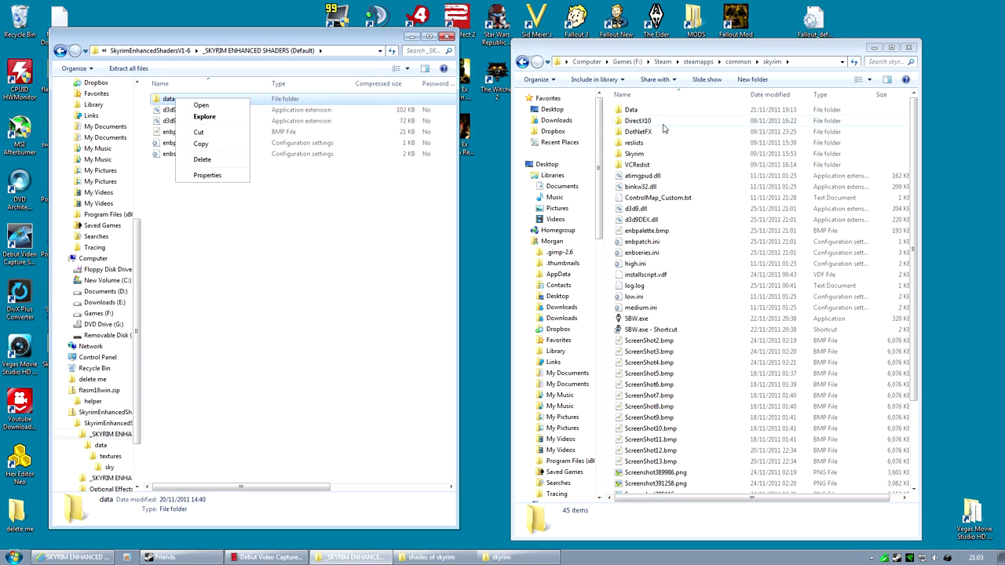
left_click(216, 144)
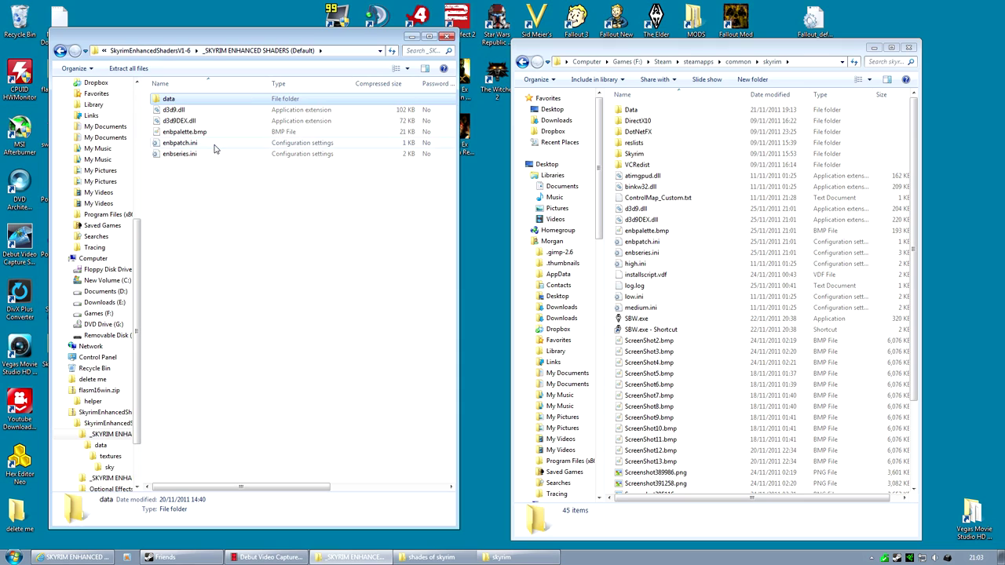
left_click(411, 38)
right_click(244, 265)
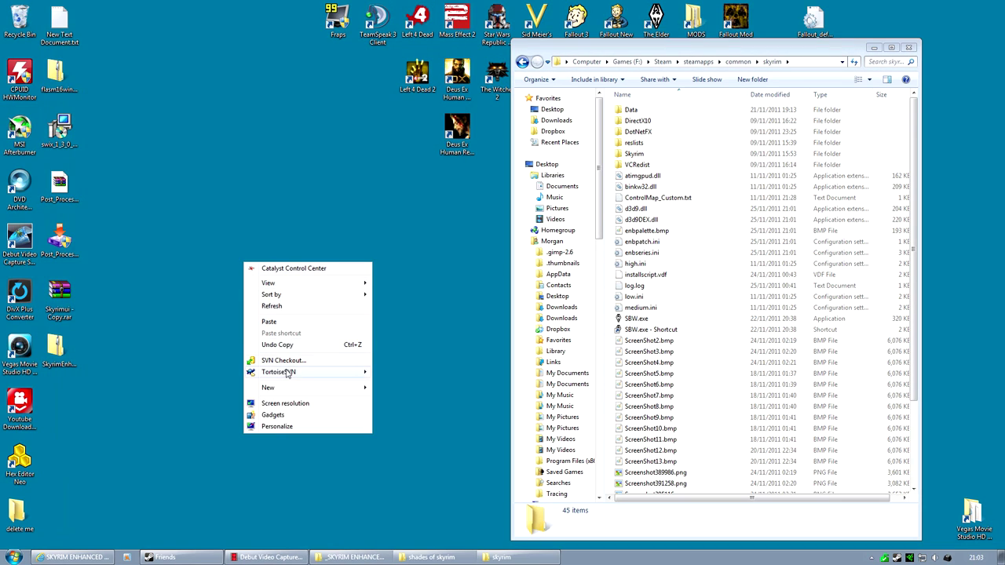
left_click(269, 322)
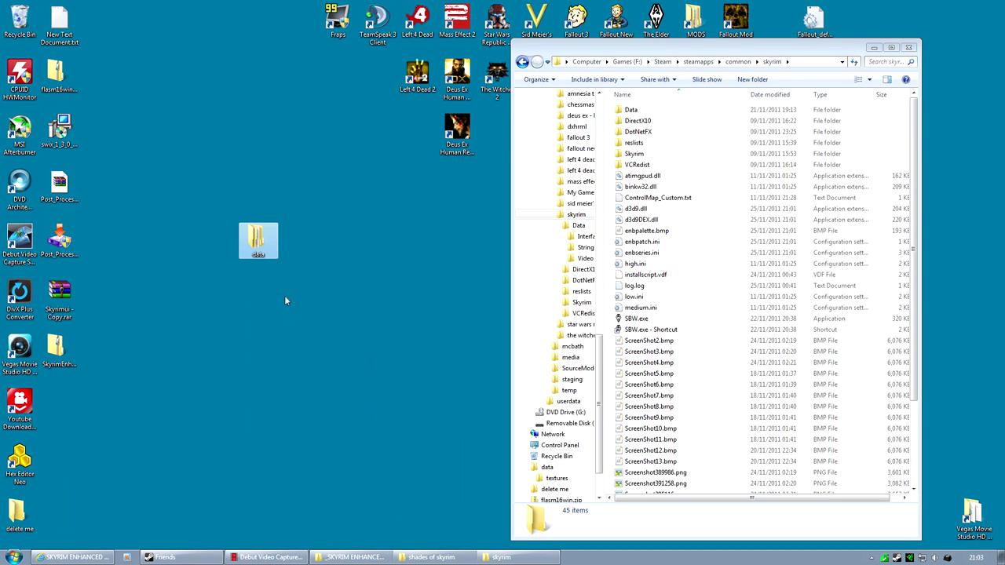
Pack the desktop data folder into a RAR archive named Enhanced Shaders Sunglare
right_click(256, 238)
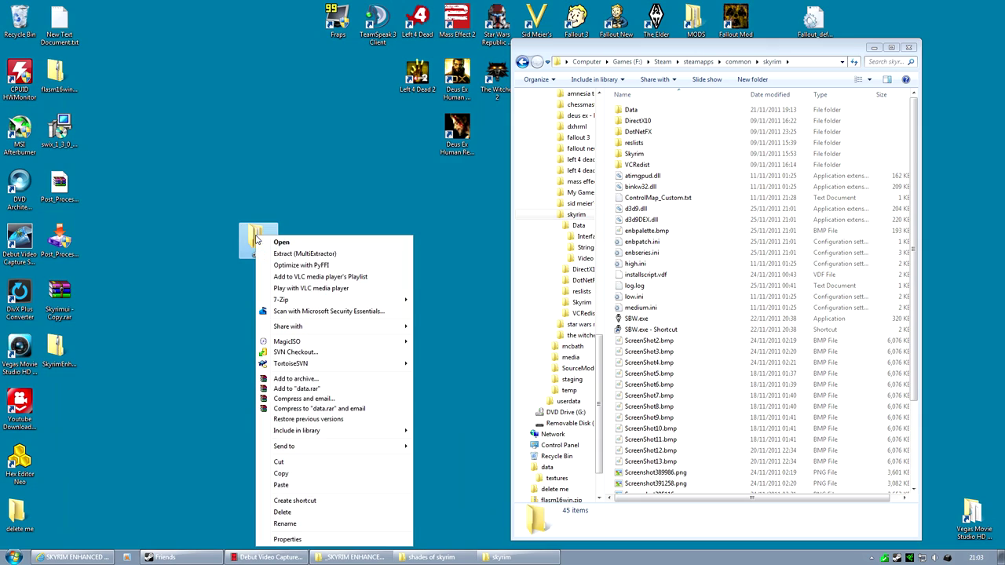
left_click(297, 382)
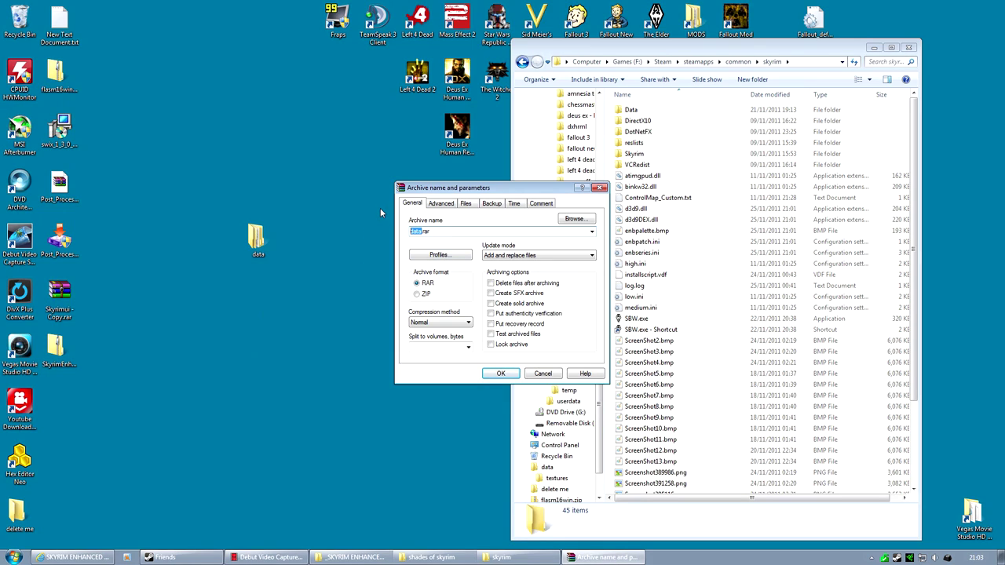
type("Enhanced Shaders Sunglare")
left_click(500, 374)
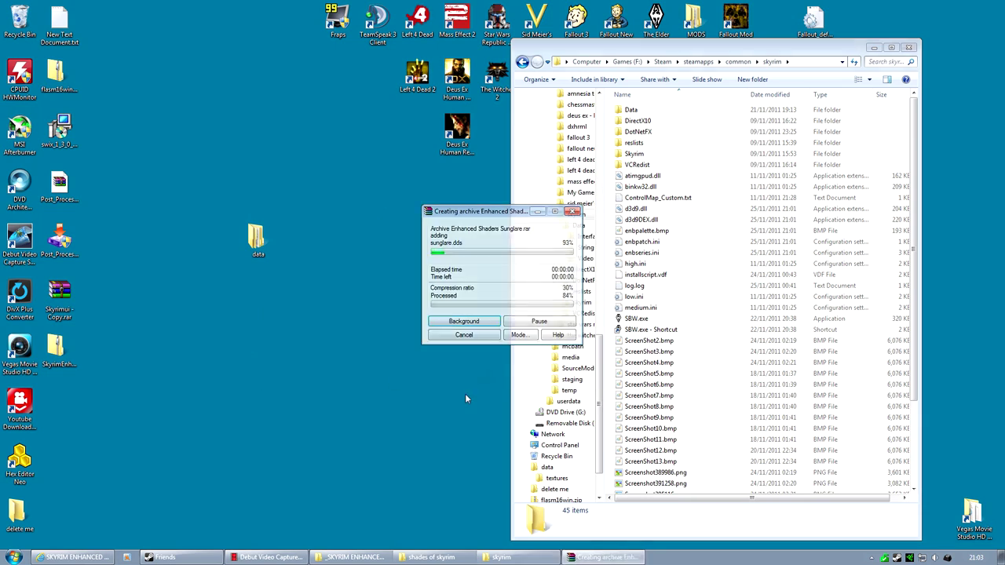
Clear the remaining window off the desktop, launch Nexus Mod Manager for Skyrim and show its list of mods
left_click(874, 49)
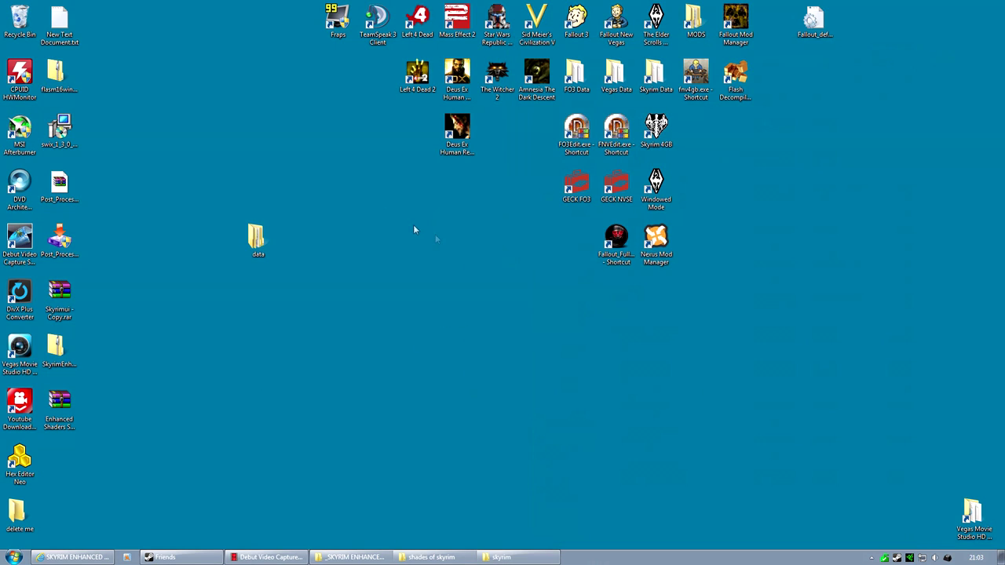
double_click(658, 236)
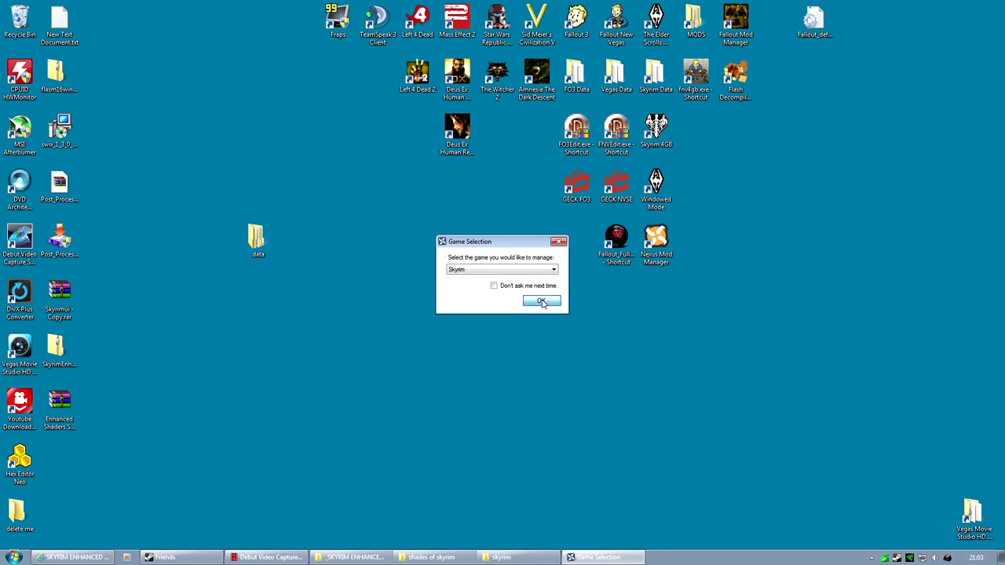
left_click(541, 301)
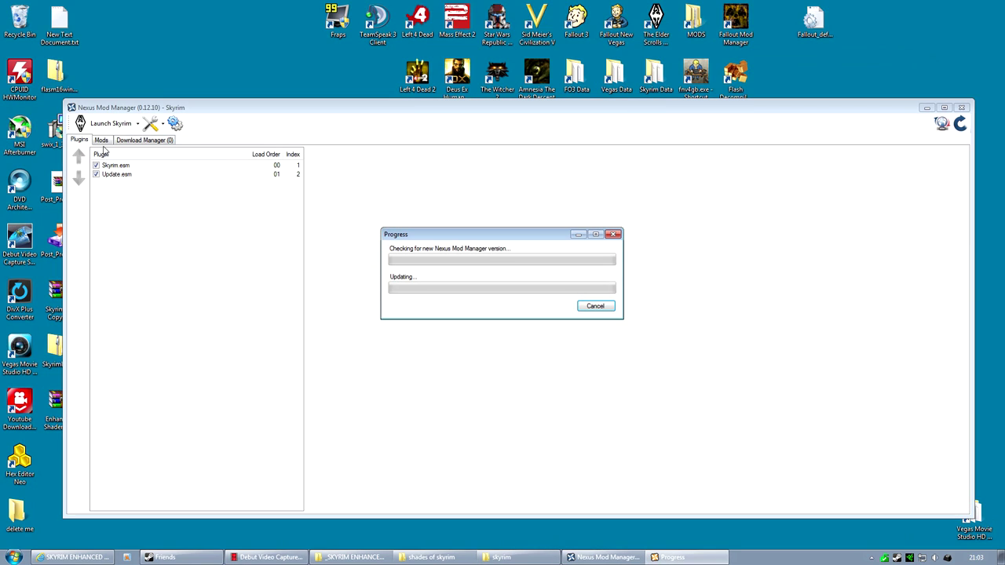
left_click(100, 141)
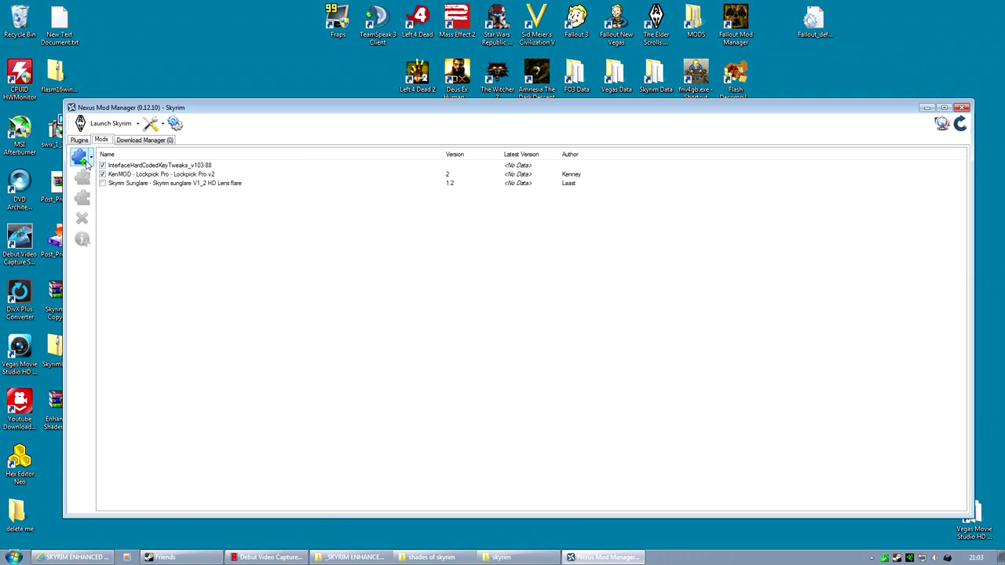
Add Enhanced Shaders Sunglare.rar from the desktop to the mod list, showing all file types to find it
left_click(81, 160)
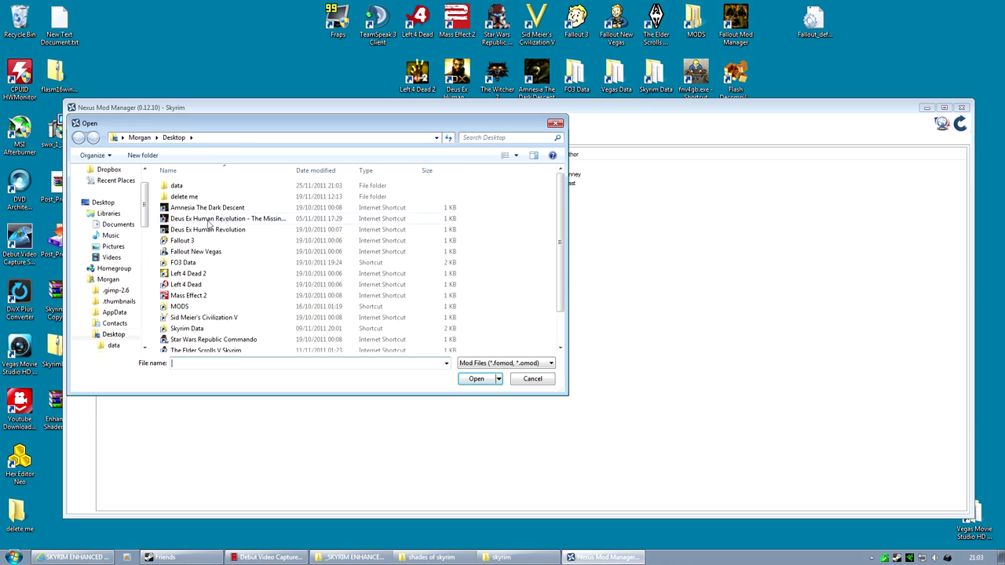
left_click(526, 363)
left_click(477, 383)
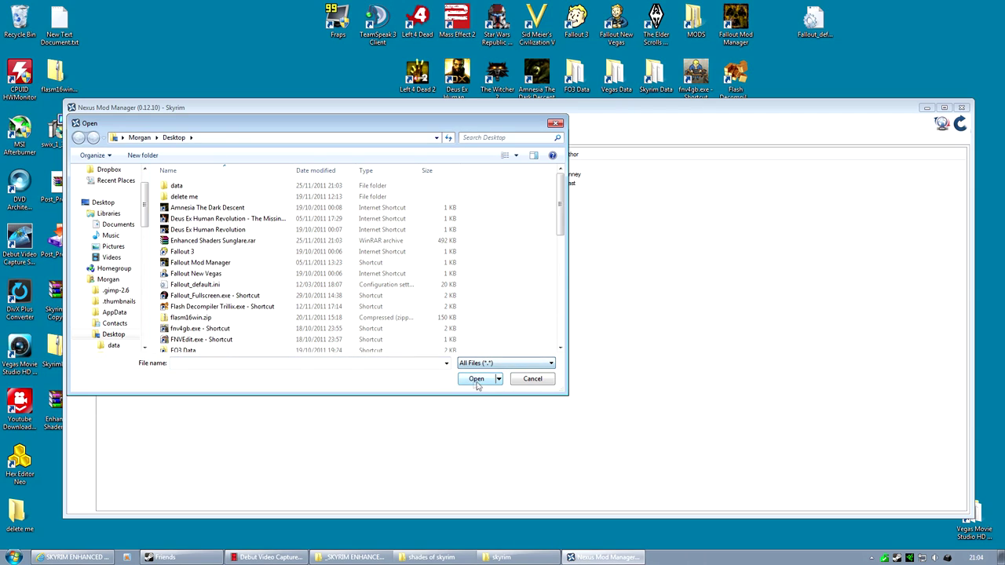
left_click(203, 242)
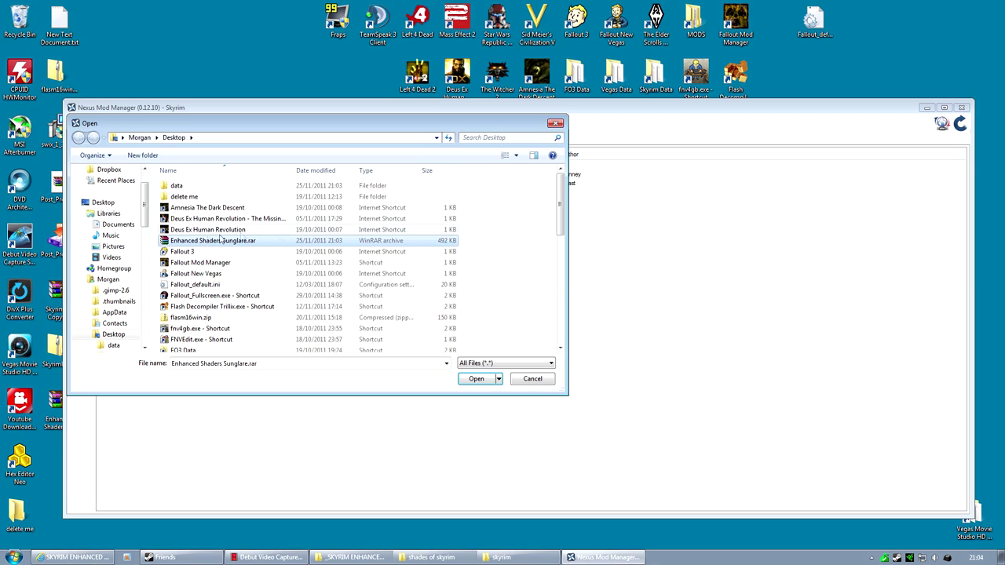
left_click(478, 380)
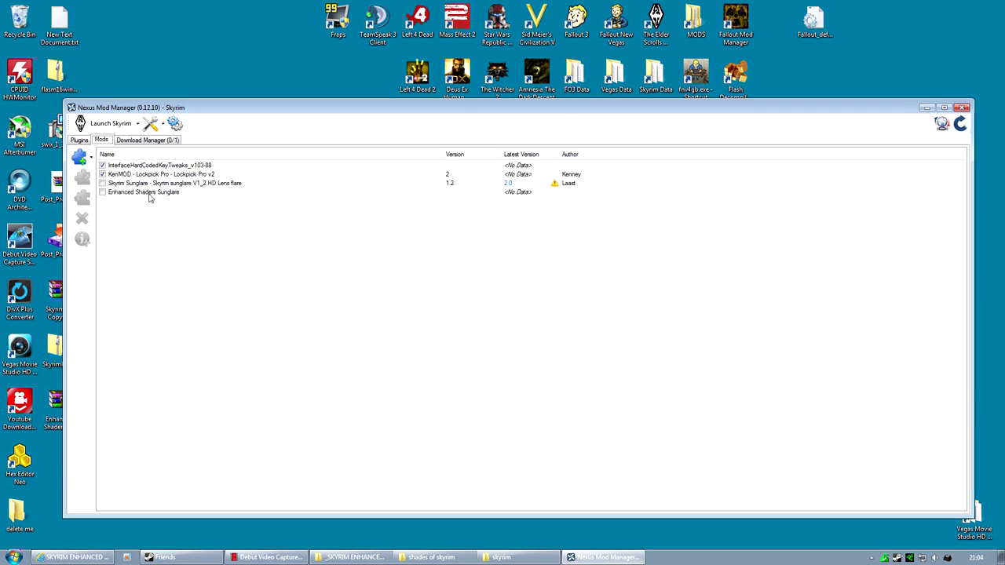
Activate the Enhanced Shaders Sunglare mod and close Nexus Mod Manager
left_click(155, 194)
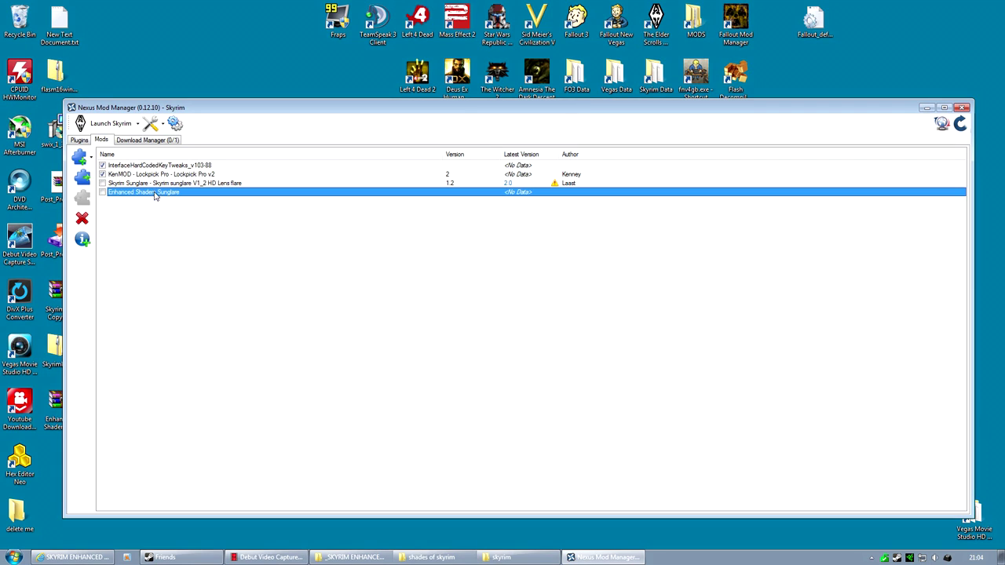
left_click(82, 186)
left_click(548, 315)
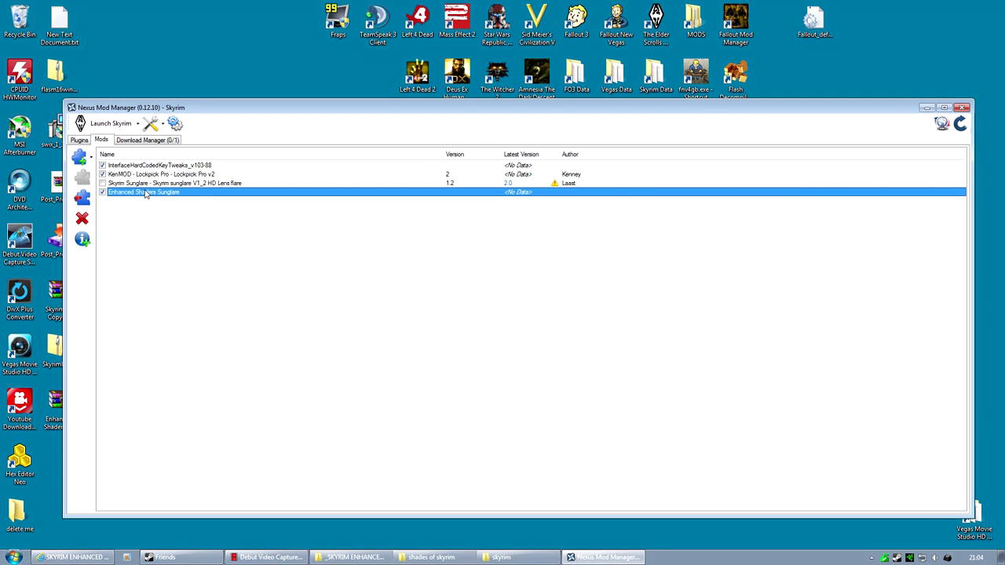
left_click(959, 108)
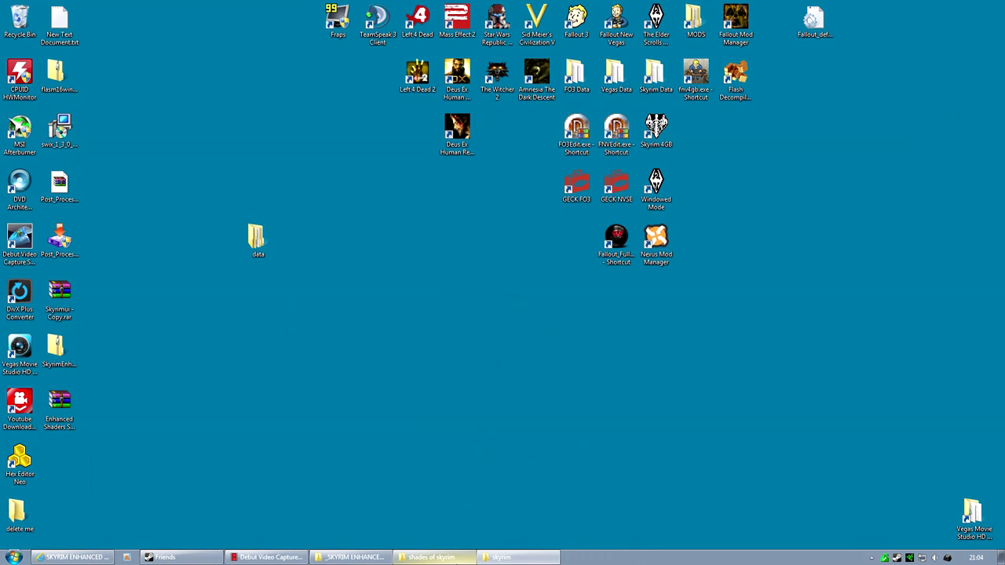
Bring back the skyrim and archive windows and check the Data folder and the files d3d9.dll through enbseries.ini in the game folder
left_click(500, 559)
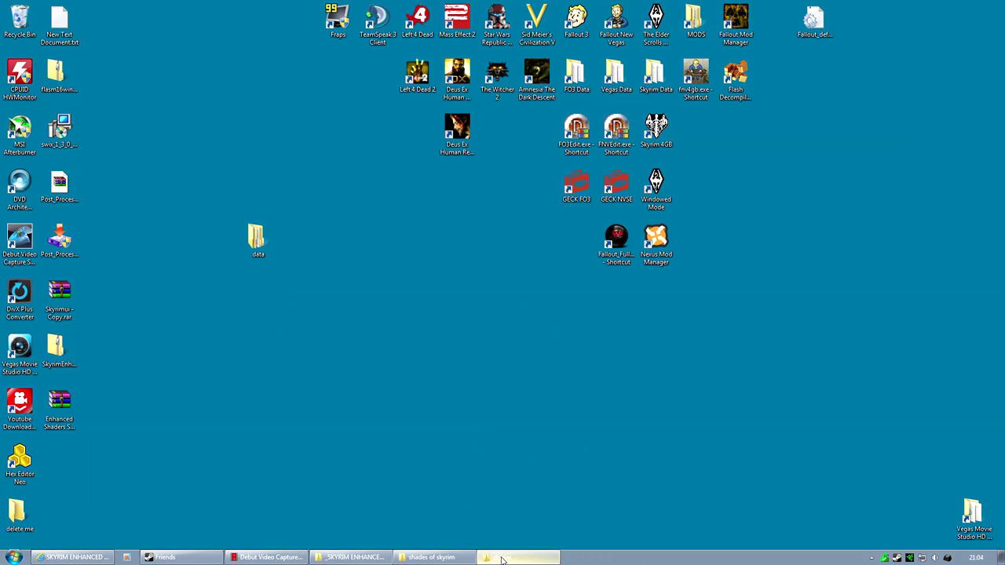
left_click(355, 558)
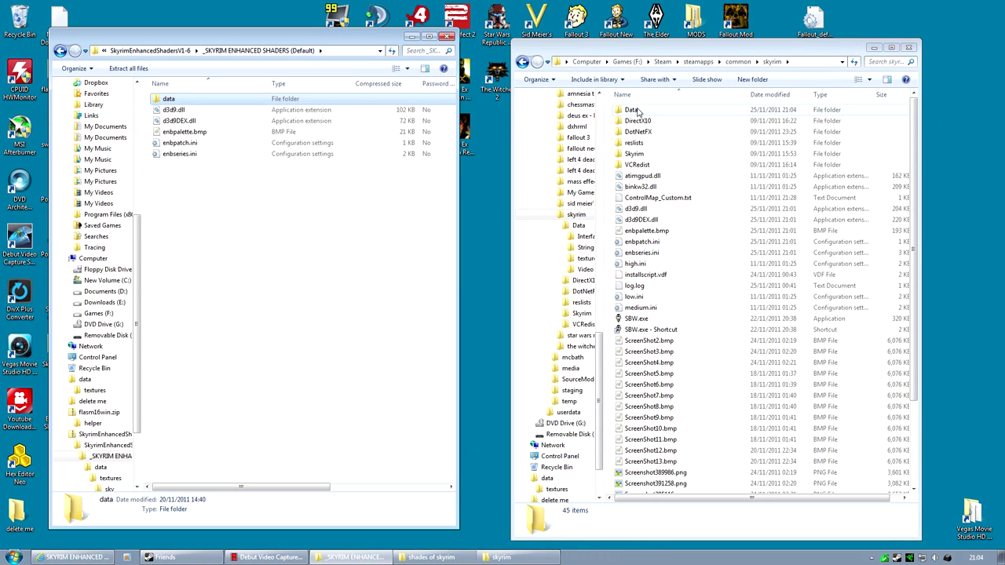
left_click(636, 110)
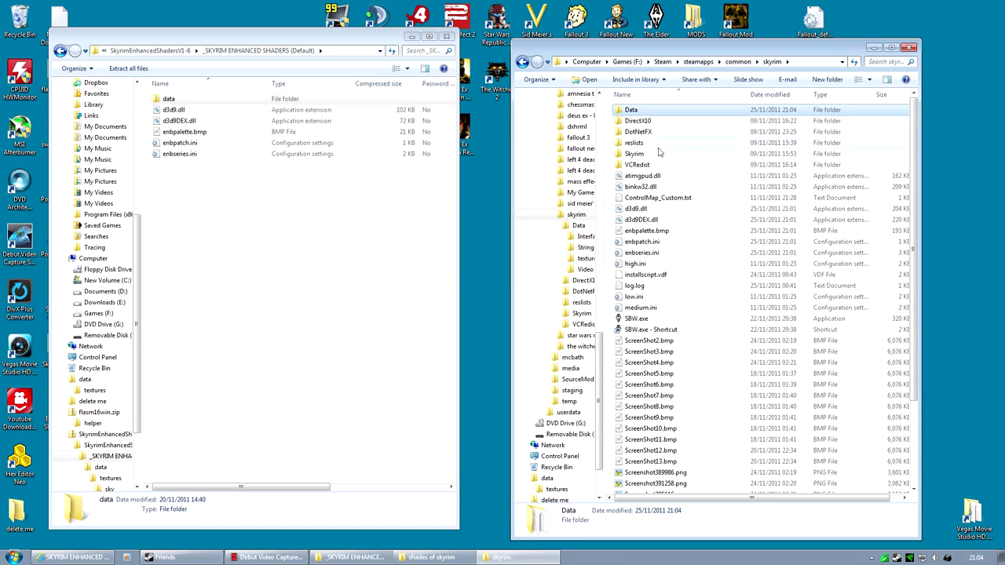
left_click(647, 210)
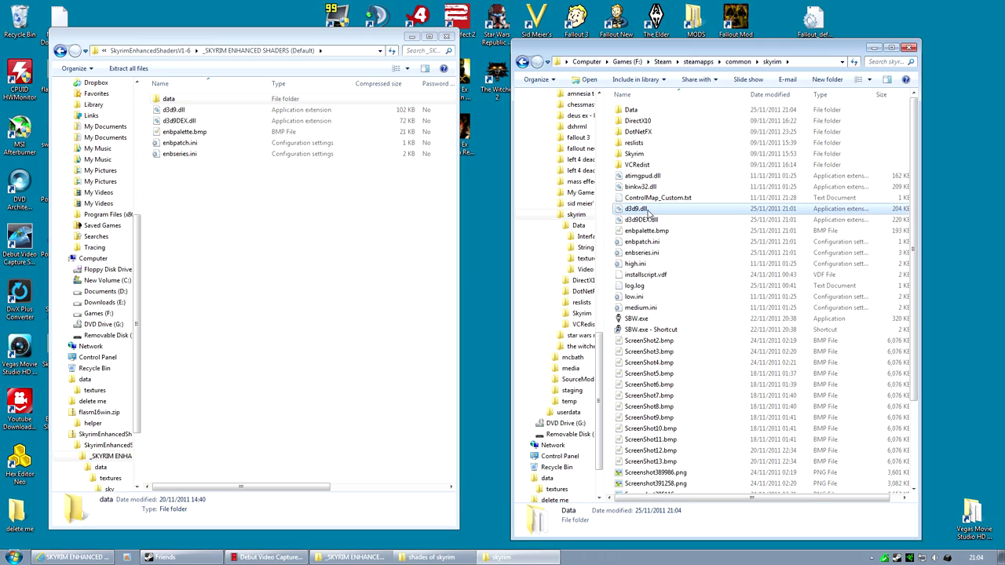
left_click(649, 253, "shift")
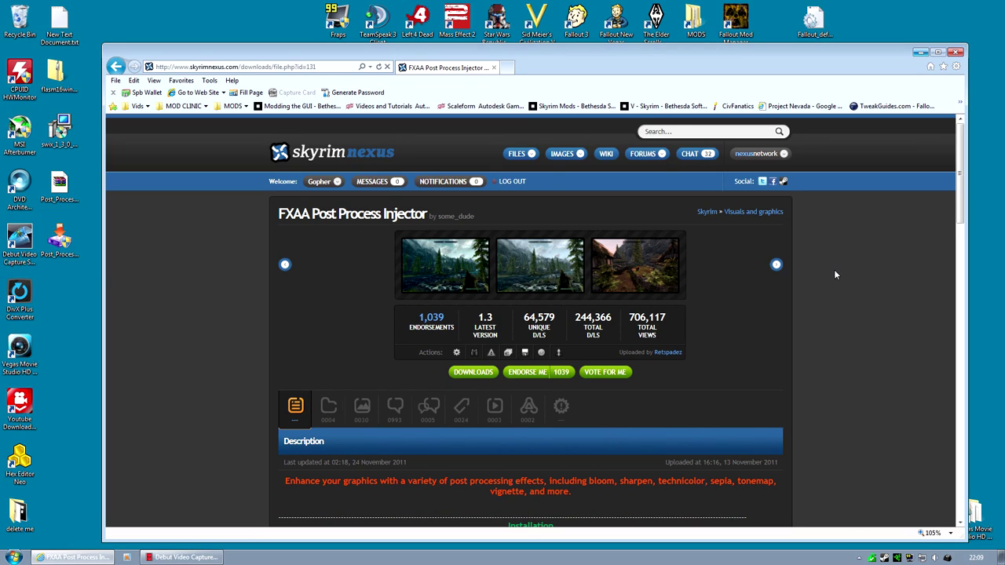
View the available downloads on the FXAA Post Process Injector page, including the 1_3 Installer and Manual Install versions
scroll(236, 337, "down", 3)
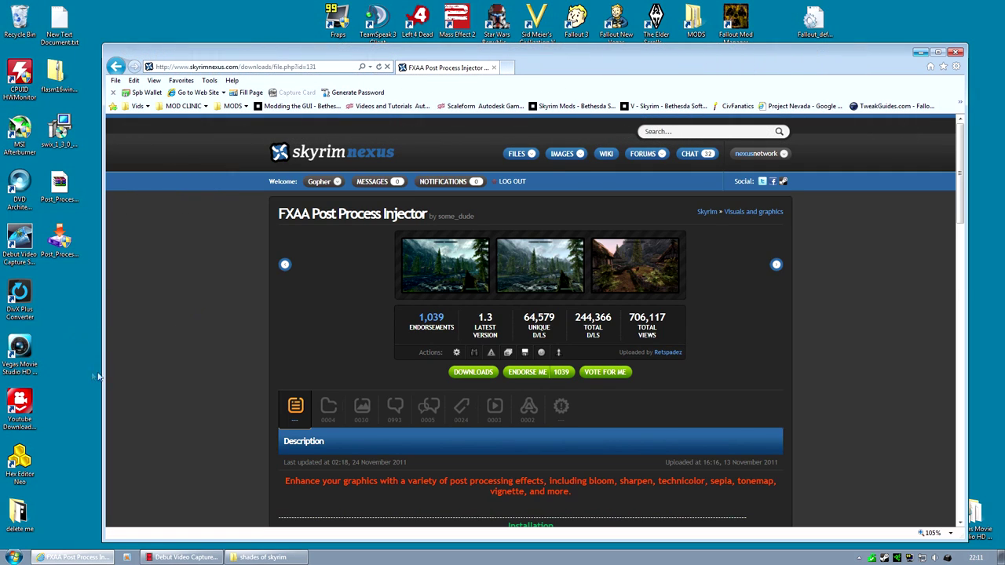
scroll(227, 376, "down", 1)
left_click(328, 366)
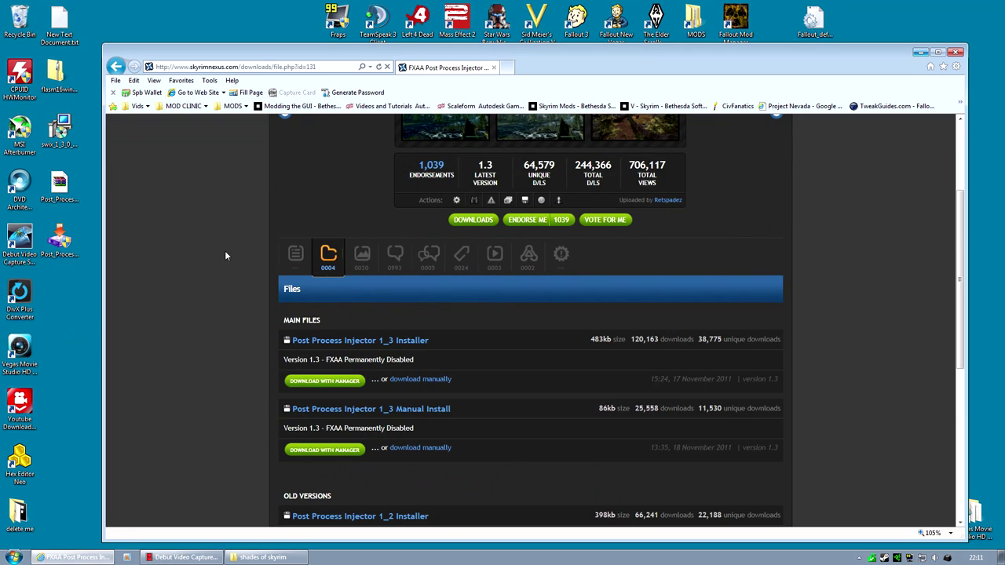
scroll(228, 256, "down", 2)
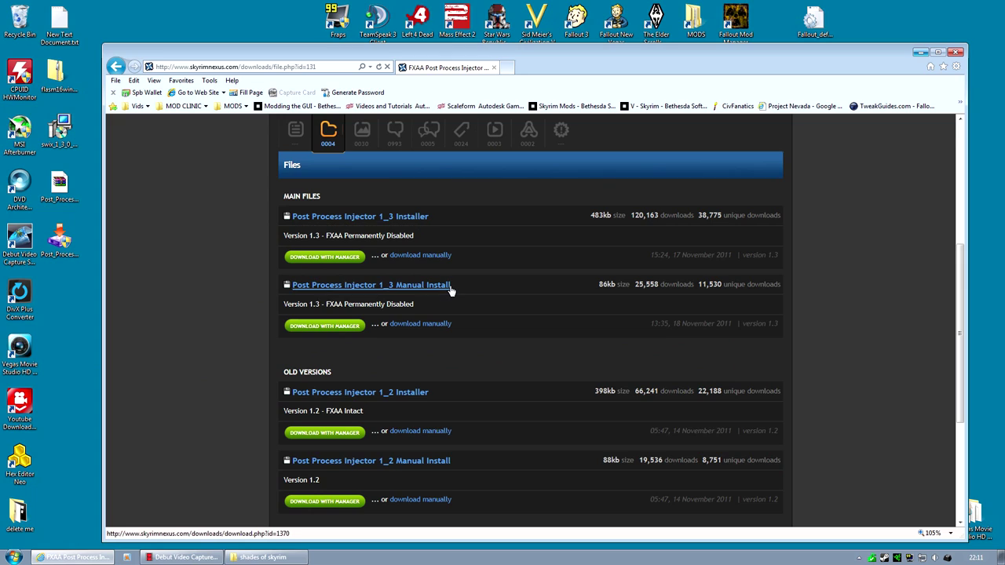
Open the Post_Process_Injector_1_3_Manual_Install archive from the desktop in WinRAR
key("super+d")
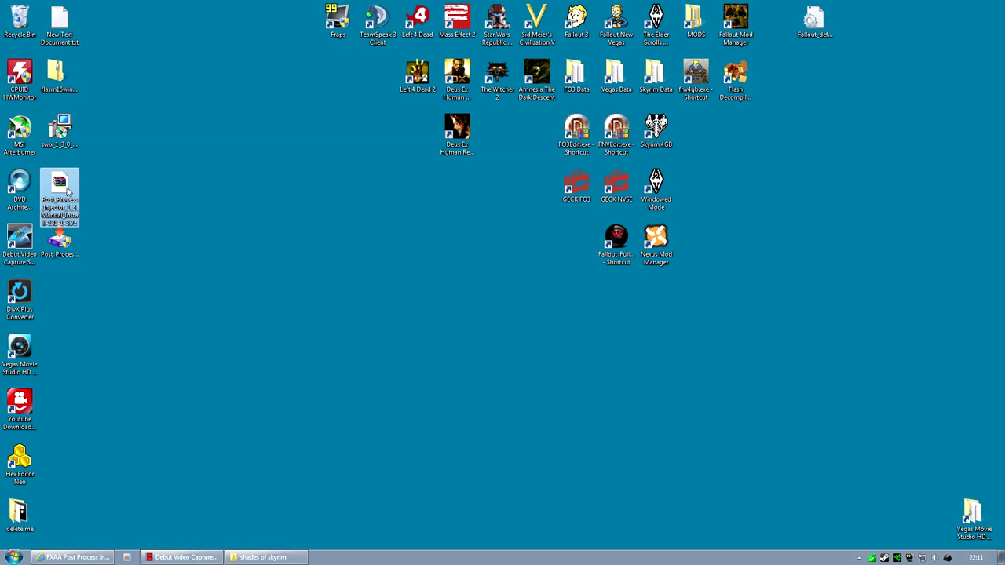
double_click(68, 190)
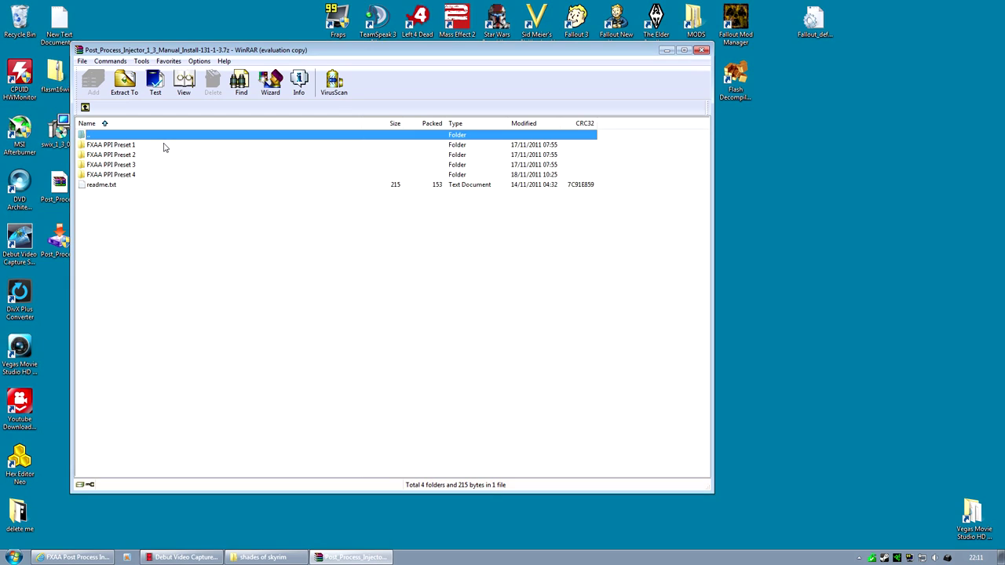
Open the FXAA PPI Preset 1 folder in the archive and select all its contents, from injFX_Shaders to shader.fx
left_click(442, 275)
double_click(123, 147)
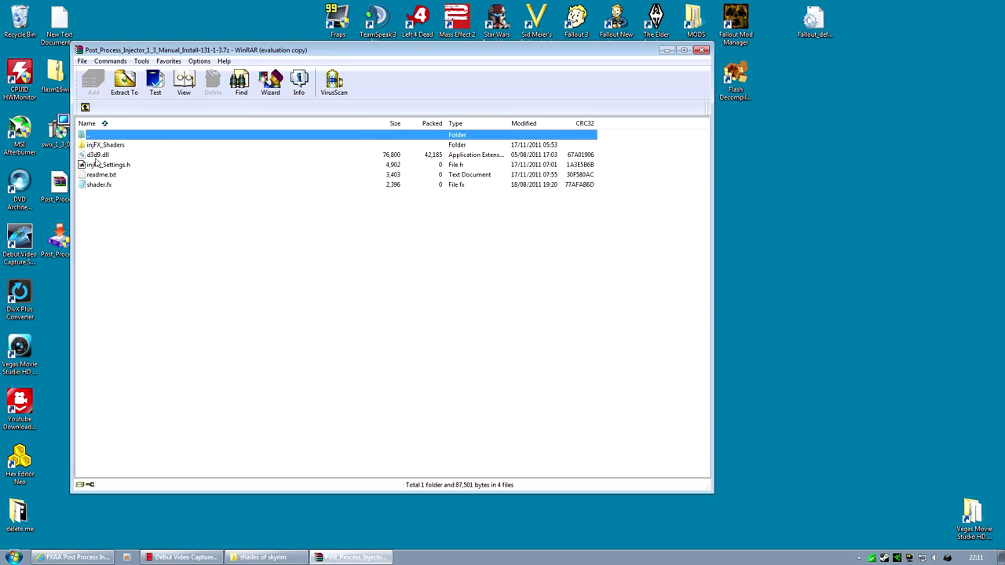
left_click(104, 147)
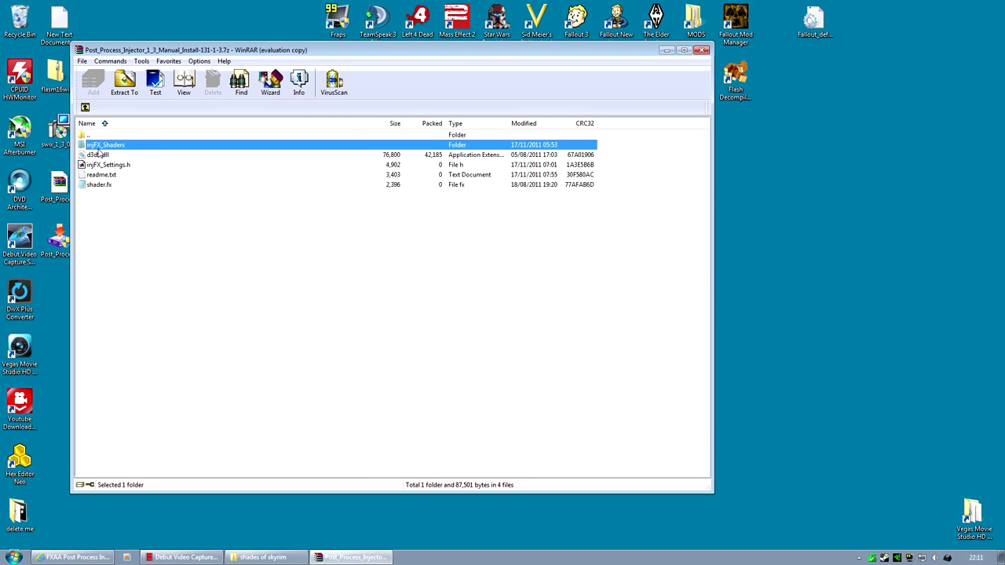
key("Up")
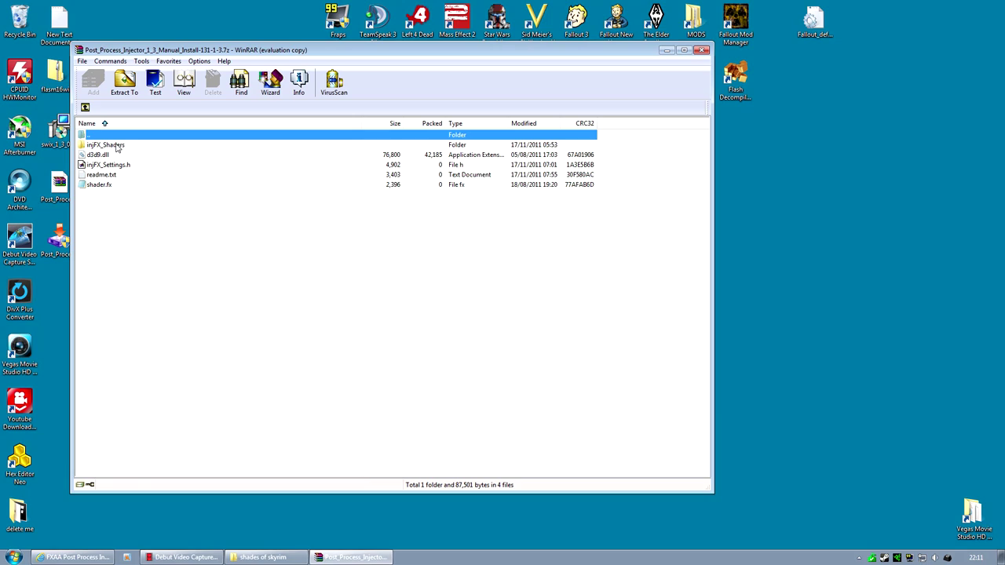
left_click(116, 148)
left_click(100, 187, "shift")
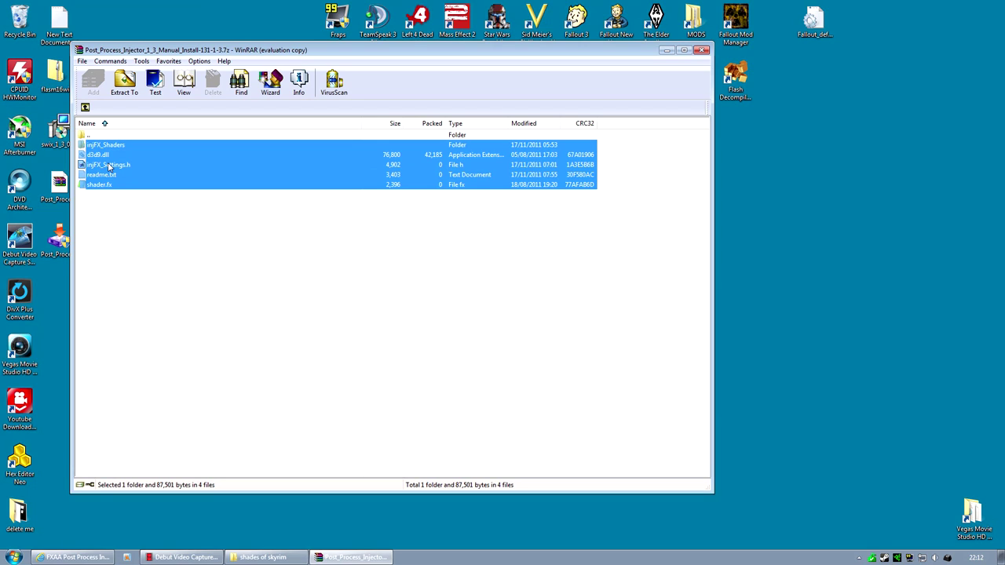
Arrange the archive beside the skyrim game folder, locate TESV.exe as the manual install destination, and close the archive
left_click_drag(513, 49, 469, 53)
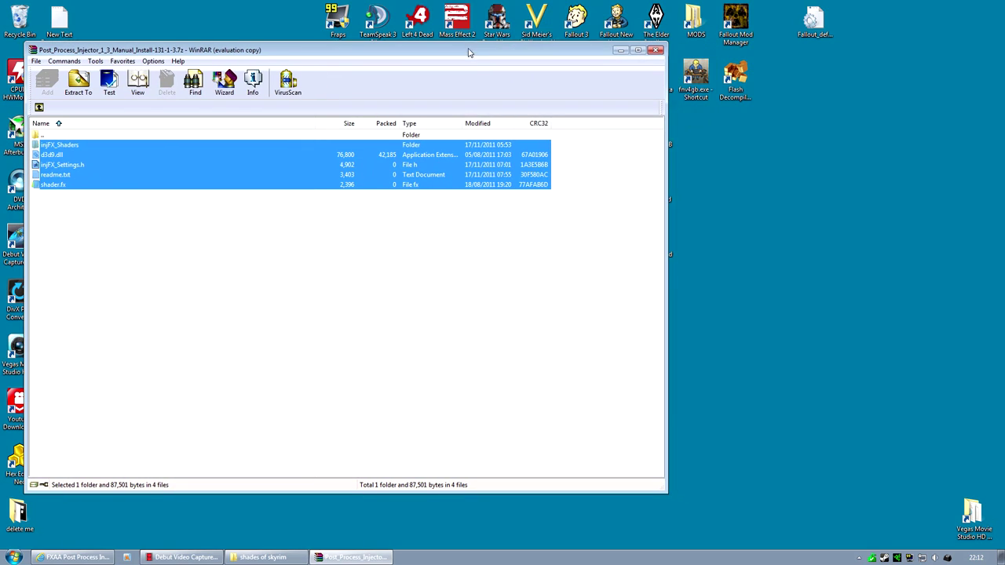
left_click_drag(666, 81, 601, 81)
double_click(655, 77)
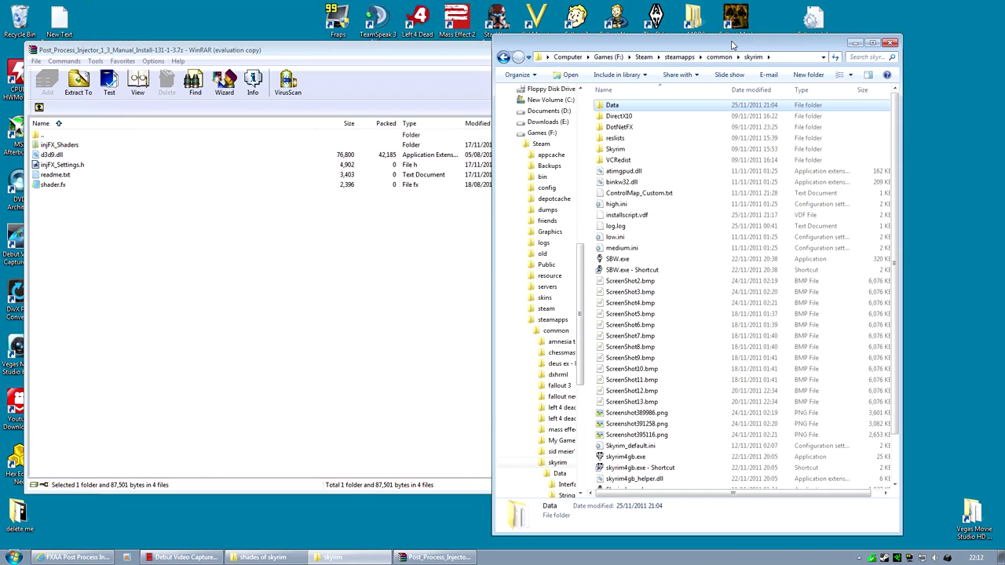
scroll(720, 377, "down", 2)
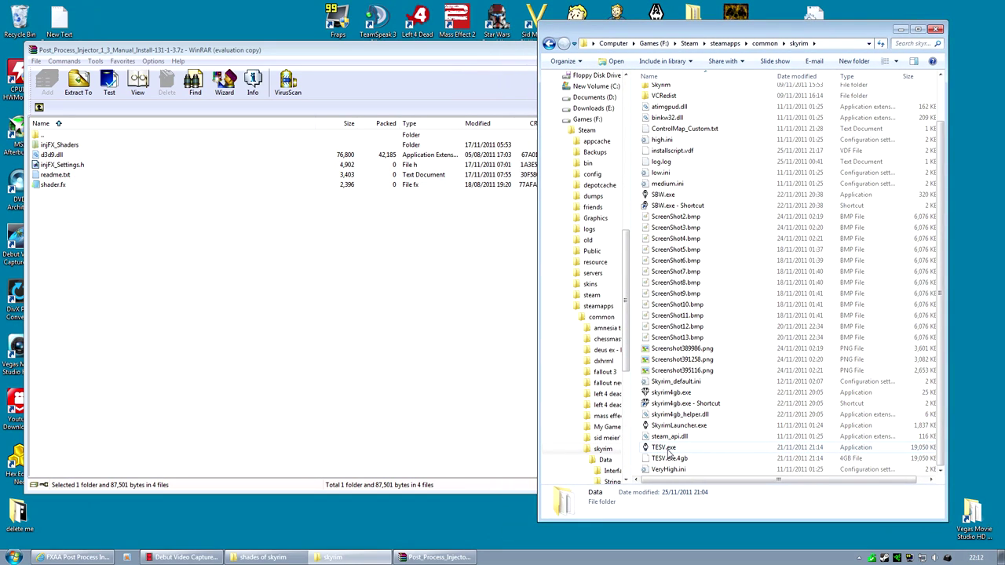
left_click(669, 452)
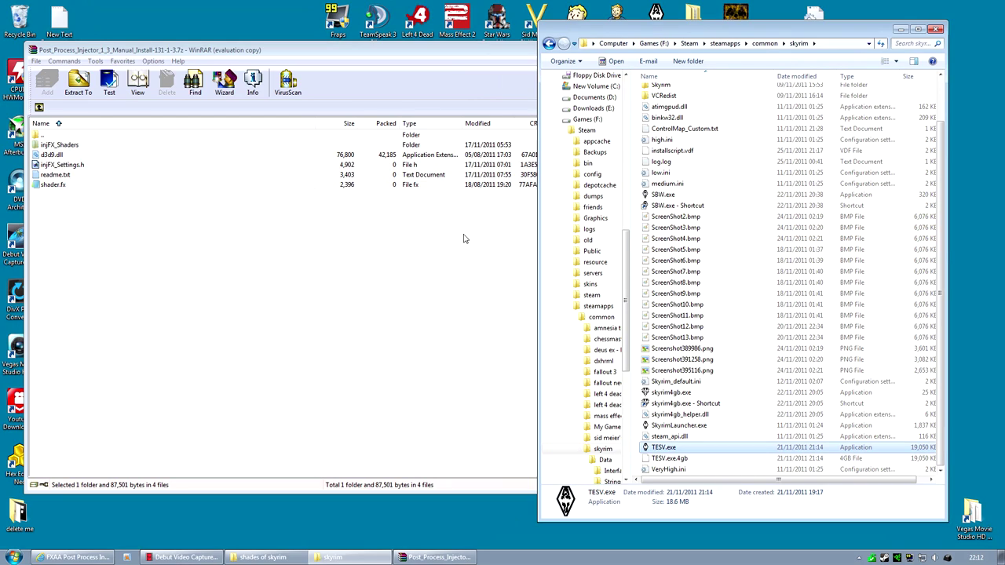
left_click(318, 61)
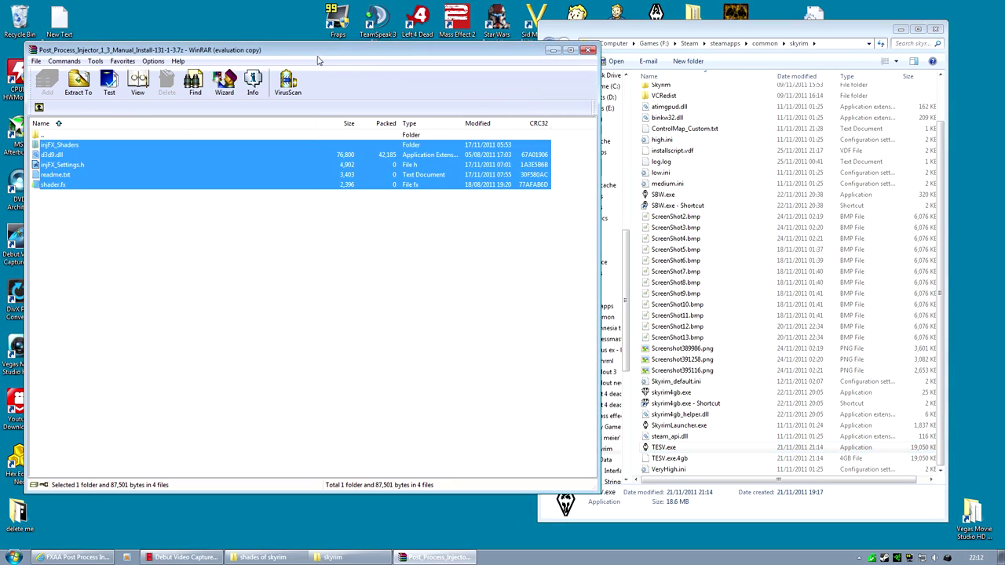
left_click(589, 50)
left_click(589, 51)
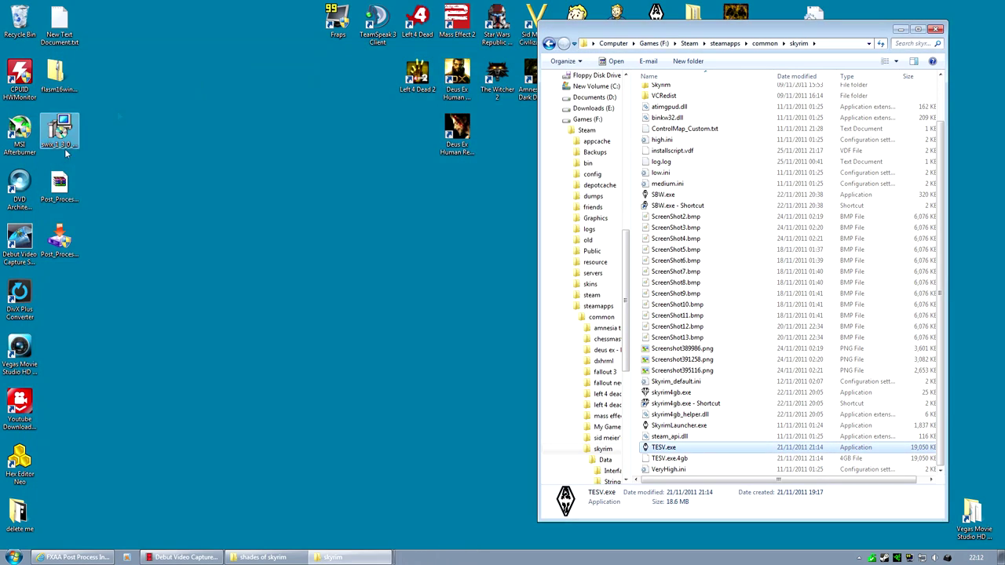
Launch the FXAA Post Process Injector installer from the desktop and read its descriptions of Presets 1 to 4
double_click(65, 245)
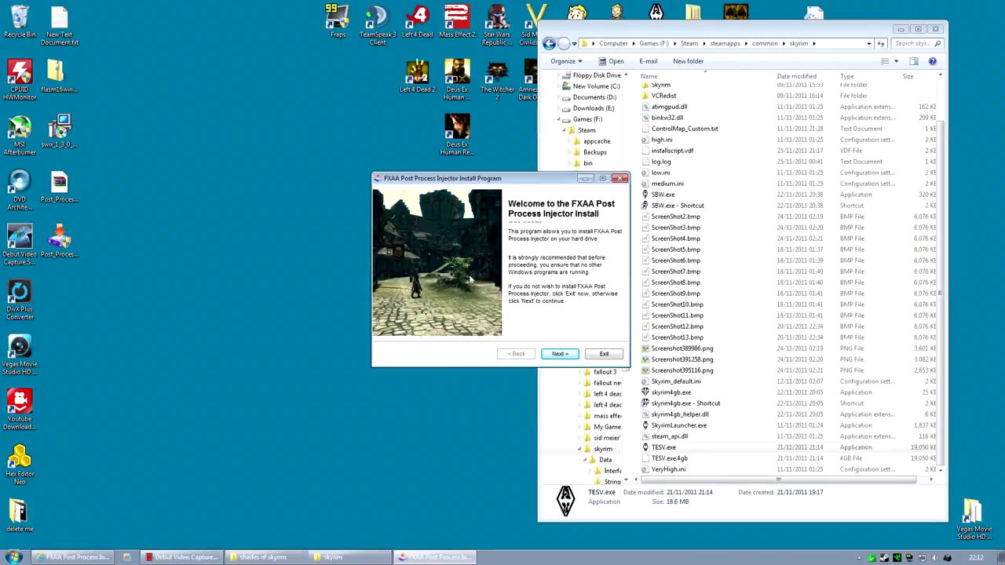
left_click(559, 354)
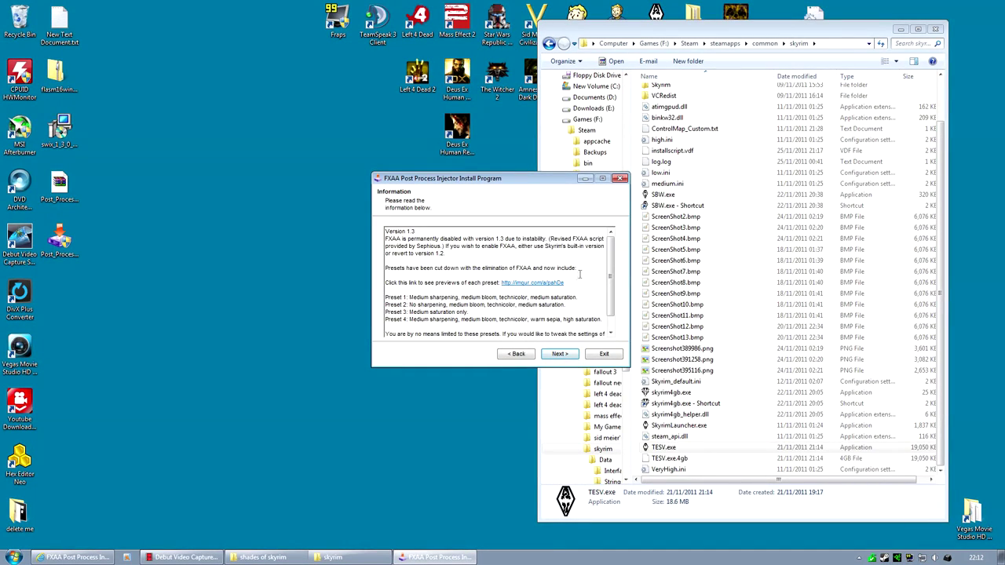
scroll(610, 283, "down", 1)
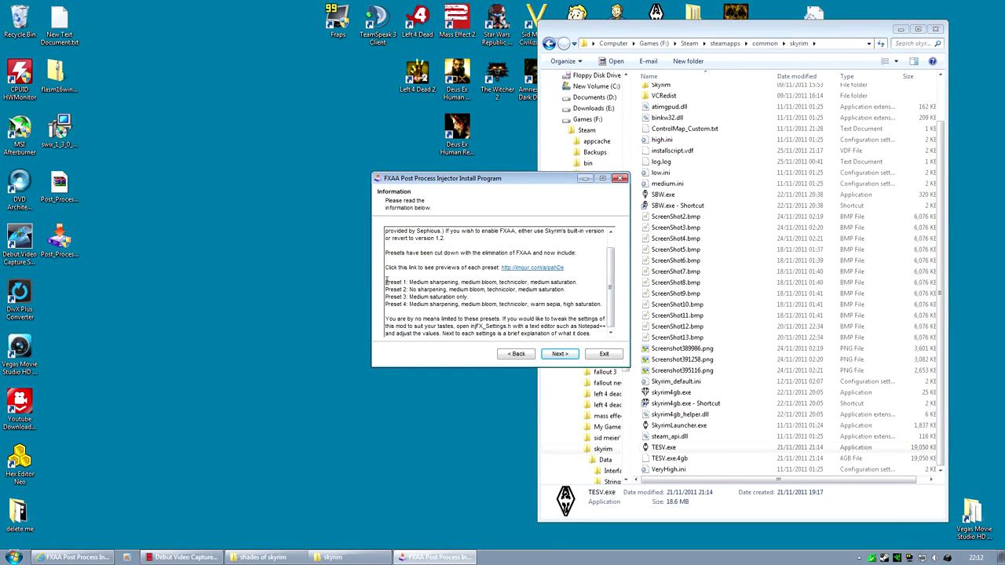
left_click_drag(385, 281, 421, 286)
left_click(446, 289)
left_click_drag(410, 289, 449, 290)
left_click(405, 297)
Continue through the preset selection and install FXAA Post Process Injector into f:\Steam\steamapps\common\skyrim
left_click(558, 354)
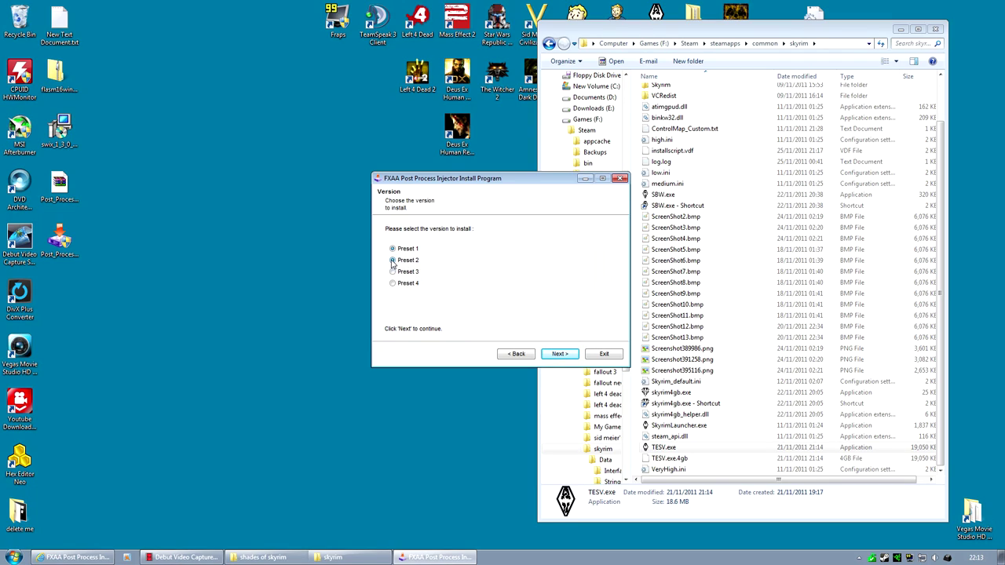
left_click(562, 354)
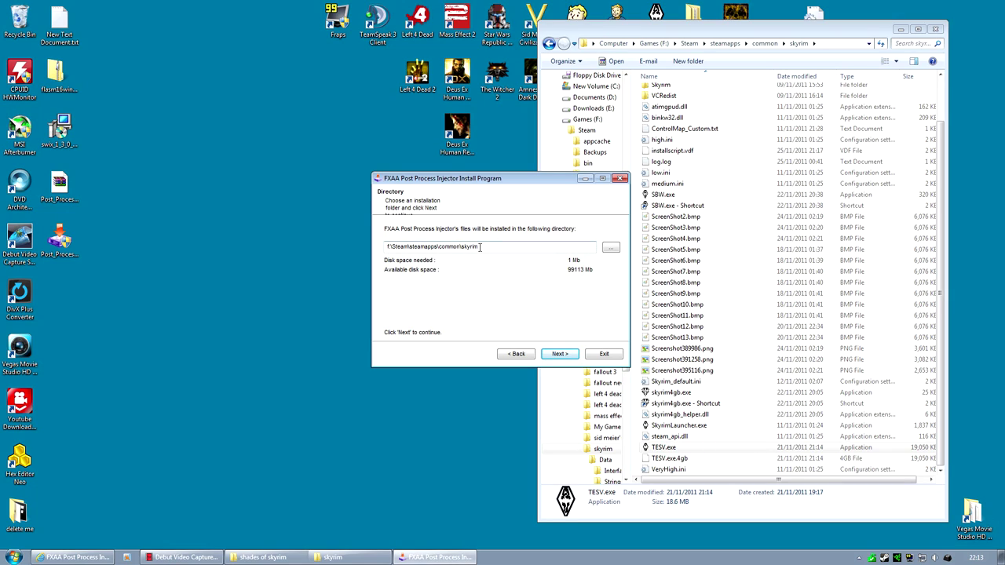
left_click(565, 354)
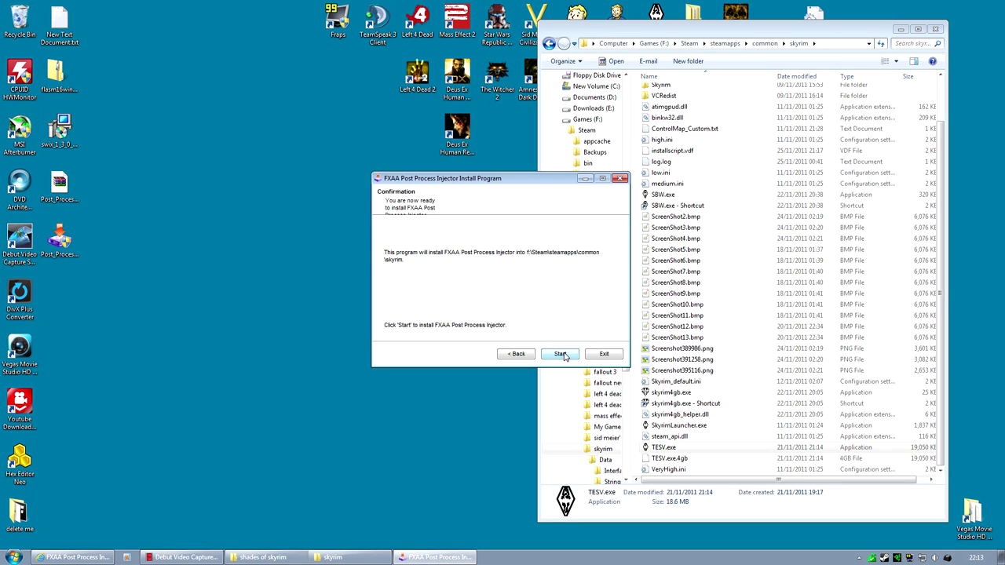
left_click(561, 354)
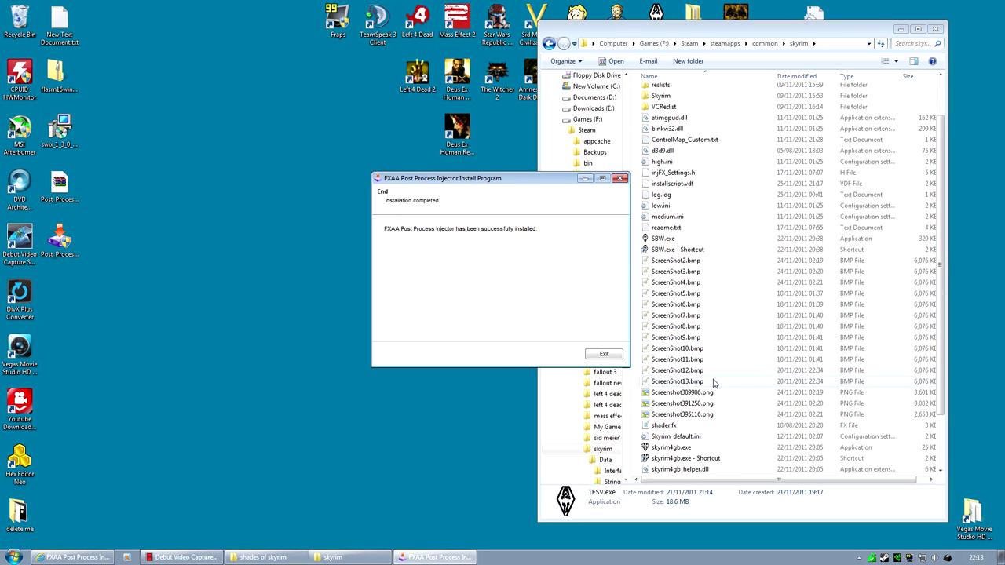
Check the game folder for the installed injFX_Settings.h and Uninstal.exe files, and exit the installer
left_click_drag(539, 186, 458, 161)
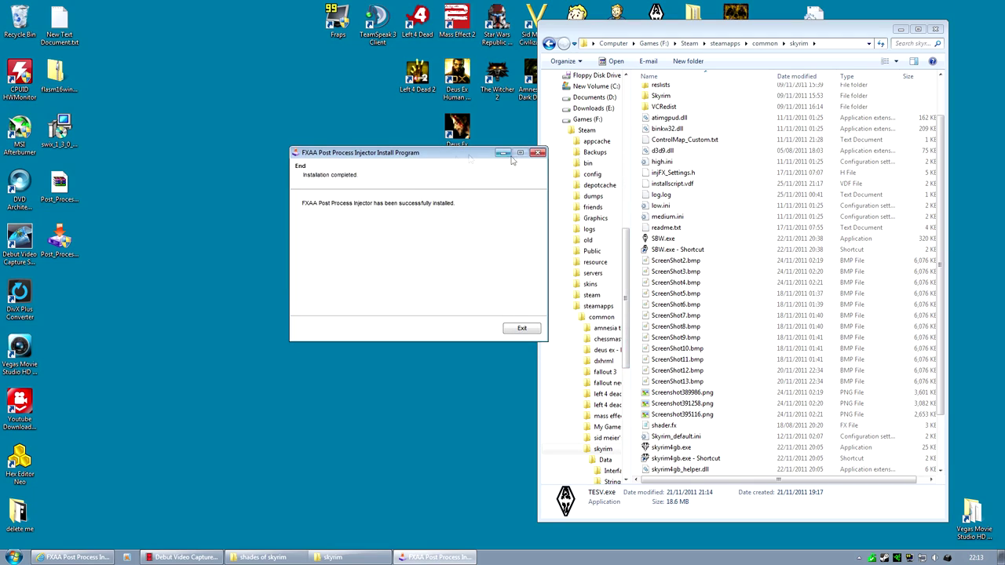
left_click(676, 173)
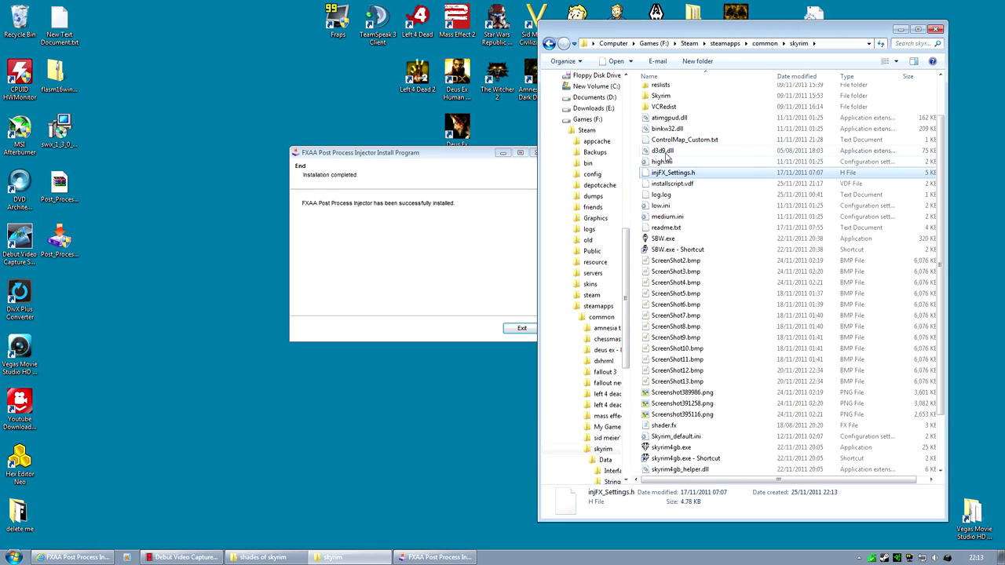
left_click(666, 161)
scroll(753, 243, "down", 2)
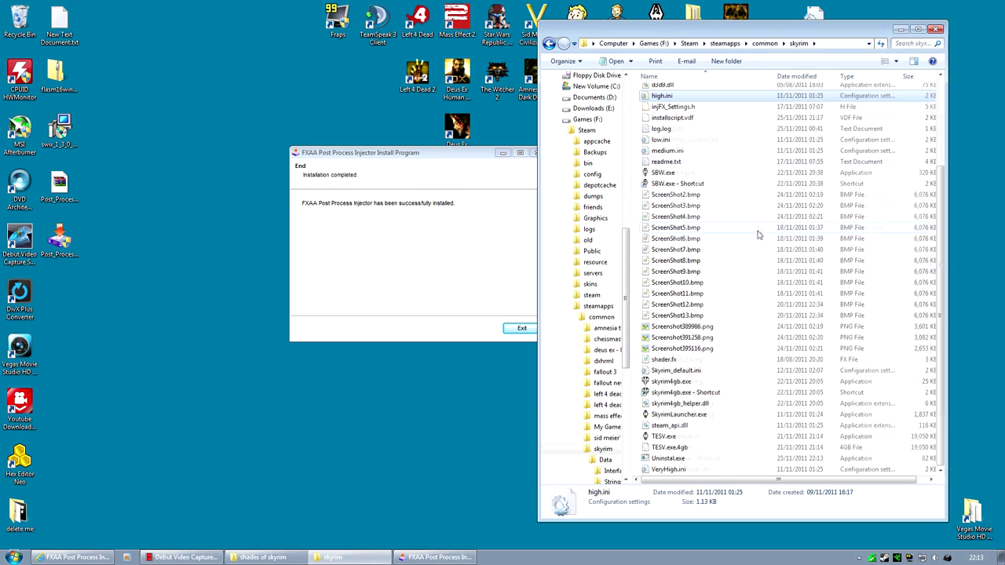
left_click(674, 457)
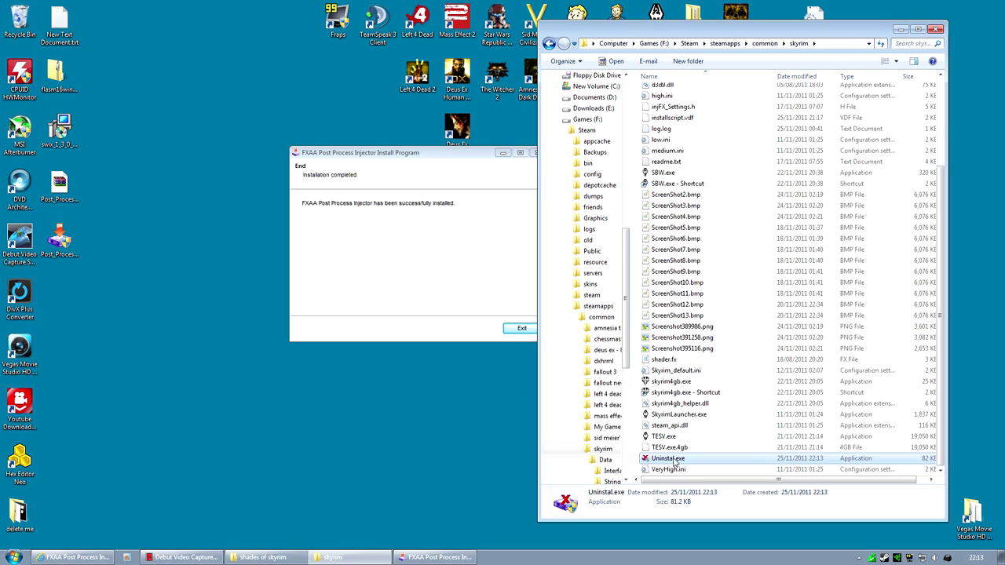
left_click(516, 329)
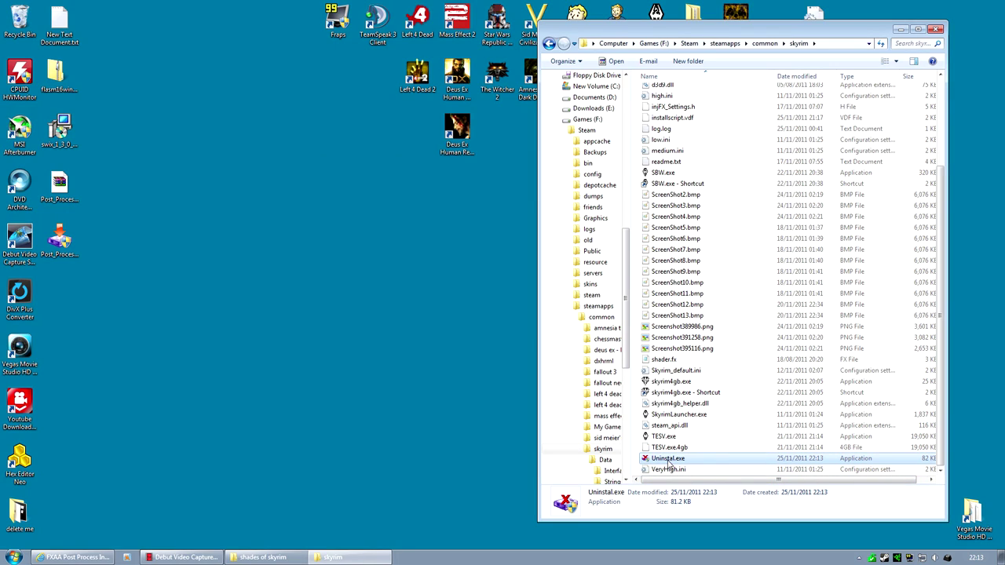
Compare injFX_Shaders, d3d9.dll, injFX_Settings.h and shader.fx in the game folder with the contents of the manual install archive
scroll(668, 465, "up", 4)
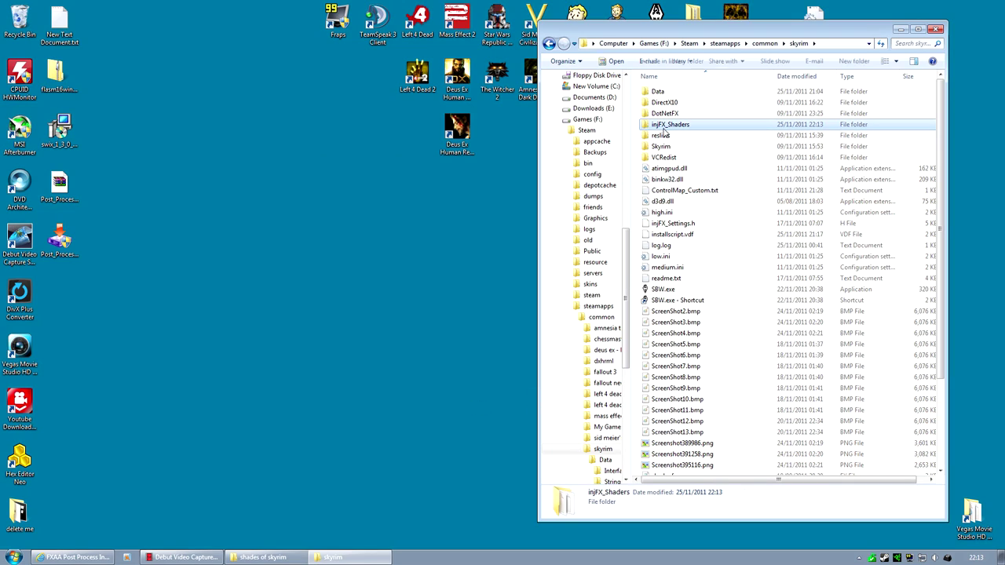
left_click(658, 126)
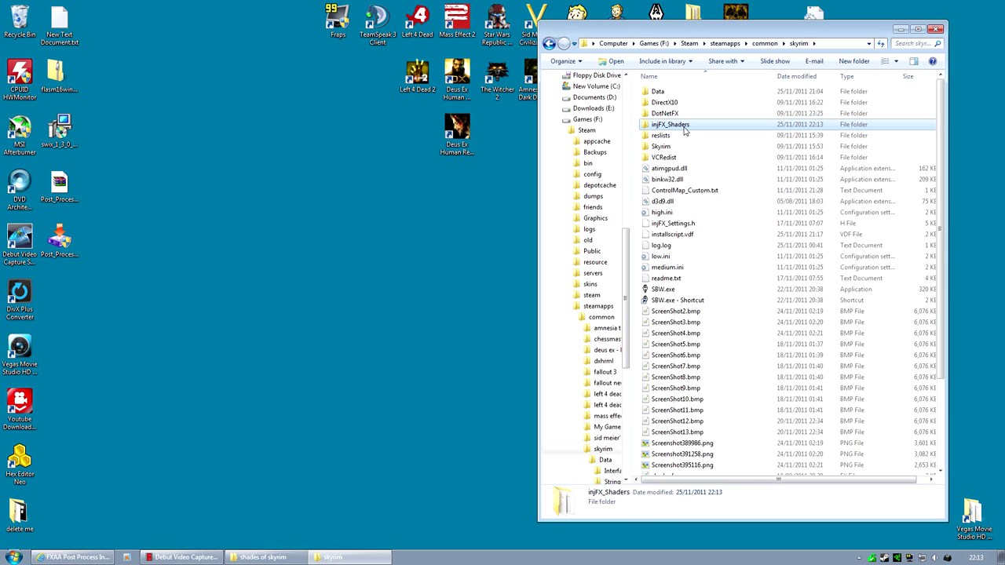
double_click(63, 202)
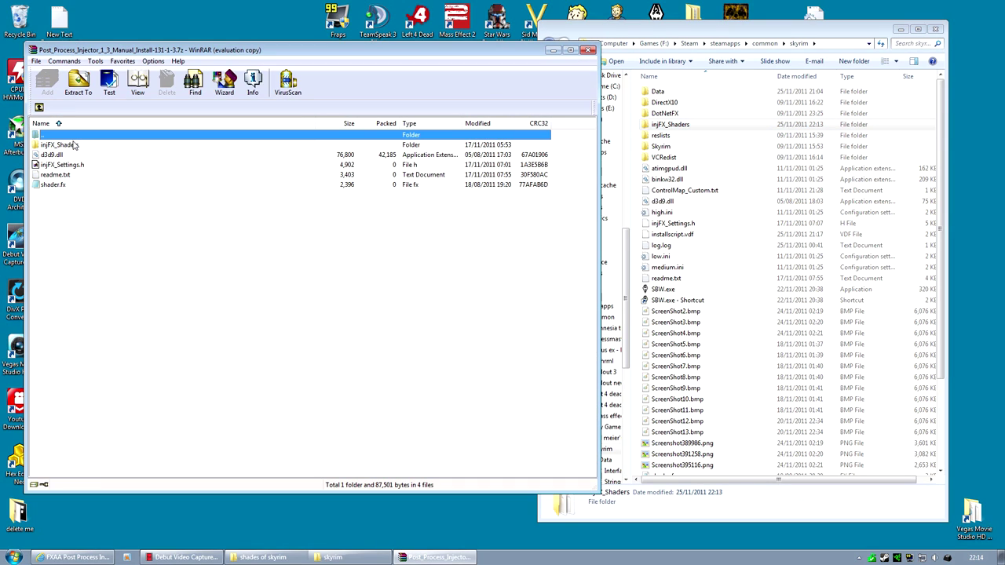
left_click(346, 276)
left_click(670, 204)
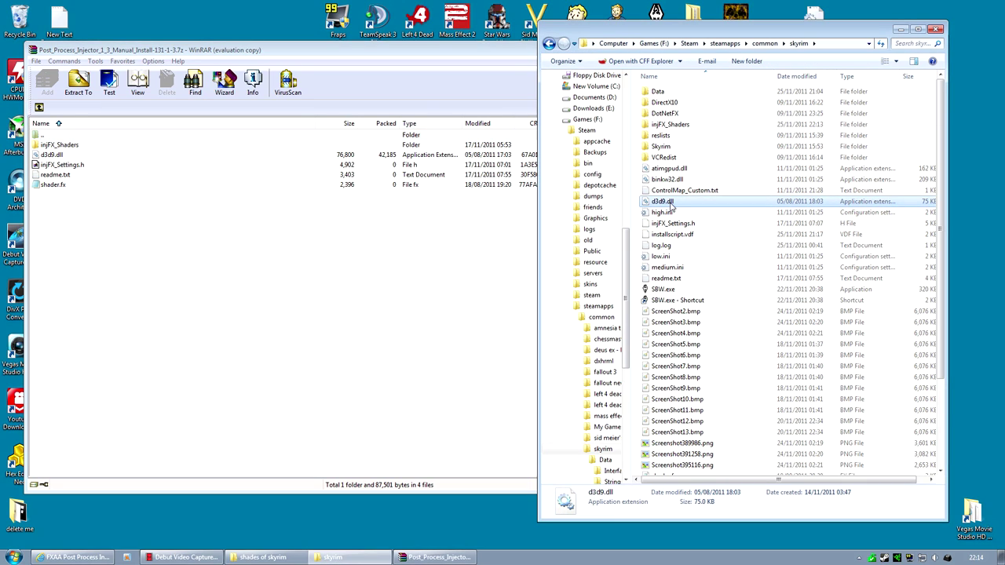
left_click(678, 227)
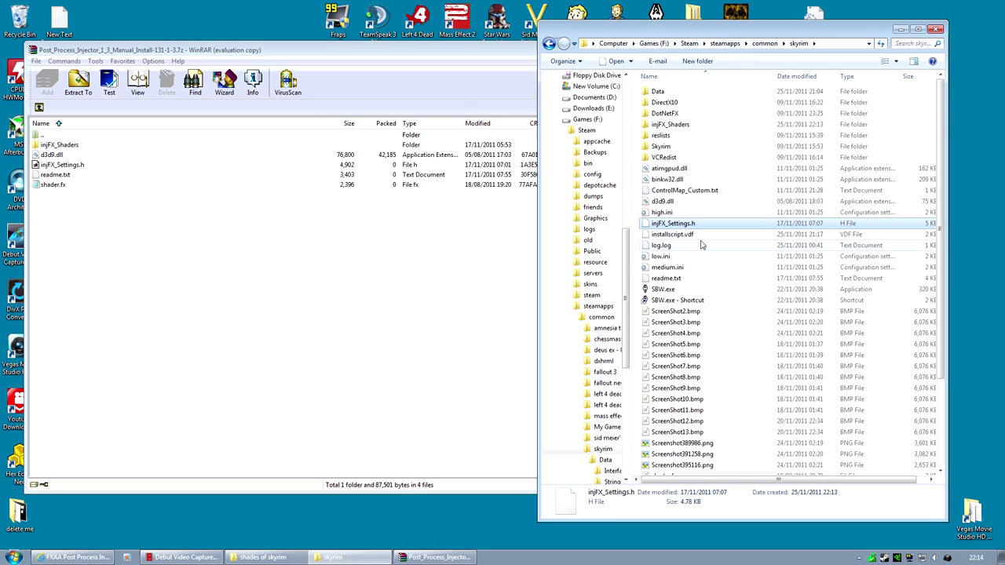
scroll(690, 345, "down", 4)
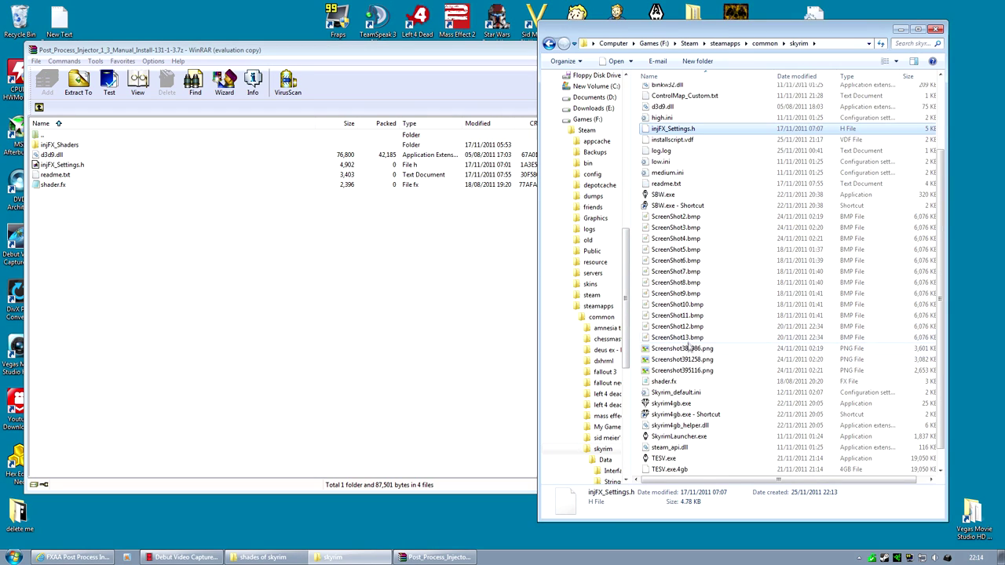
left_click(670, 360)
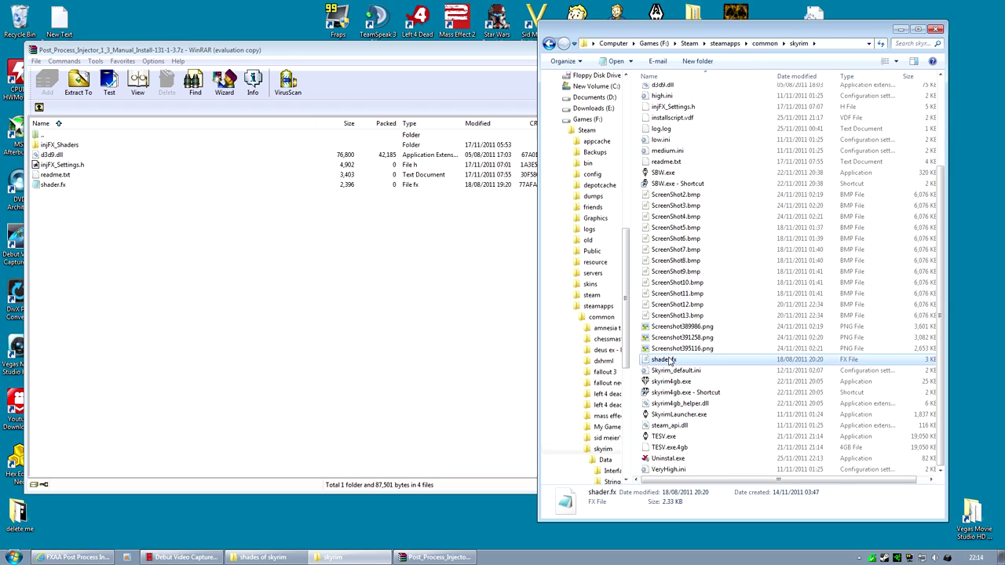
Close the manual install archive and the skyrim game folder
left_click(441, 73)
left_click(584, 51)
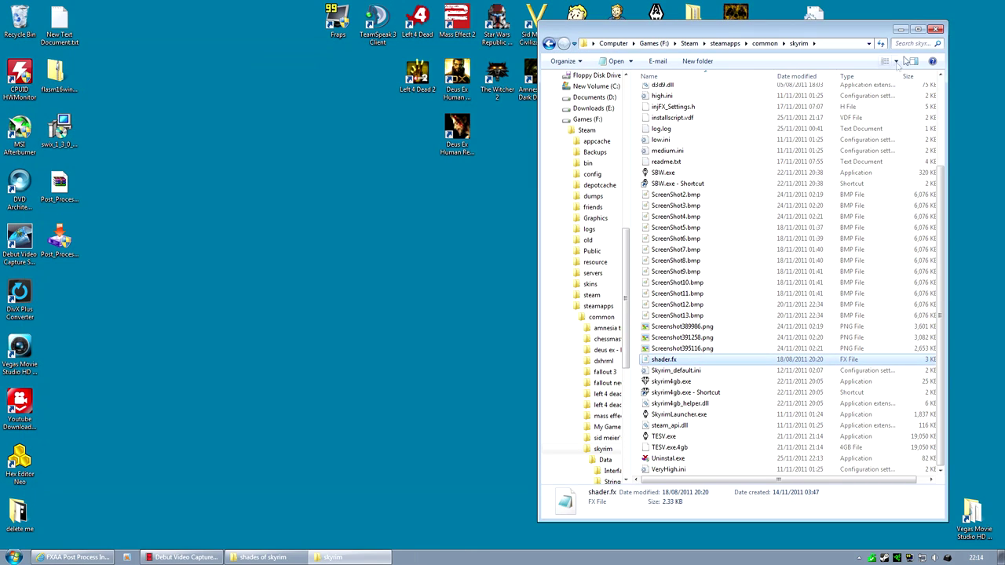
scroll(855, 196, "up", 4)
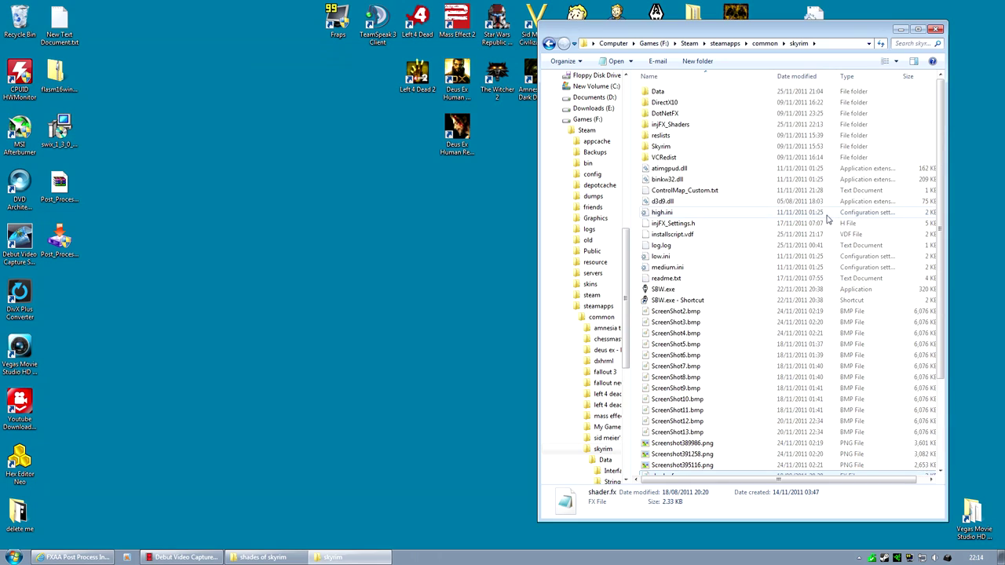
left_click(935, 30)
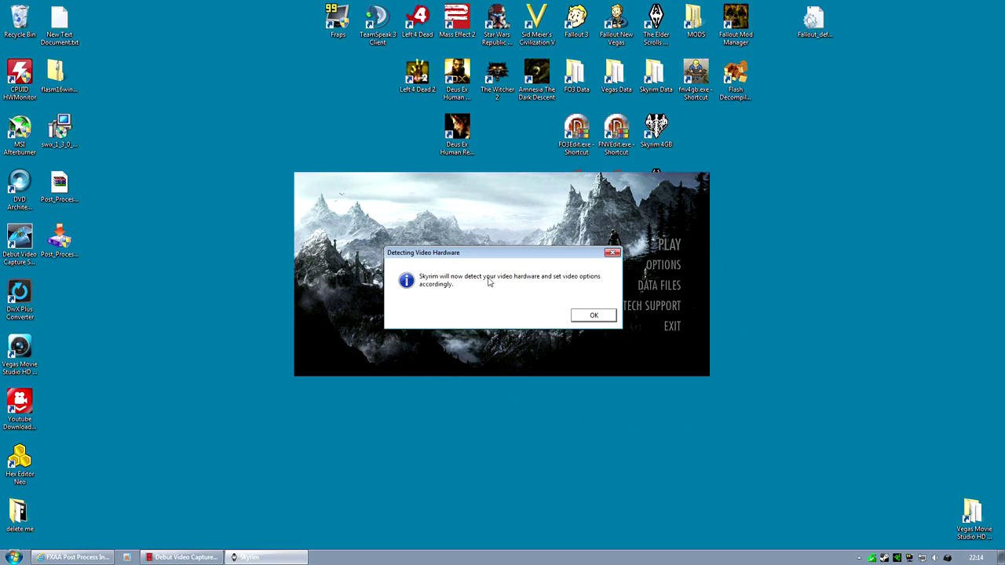
Accept the video hardware detection in the Skyrim launcher and open the Skyrim Options
left_click(594, 315)
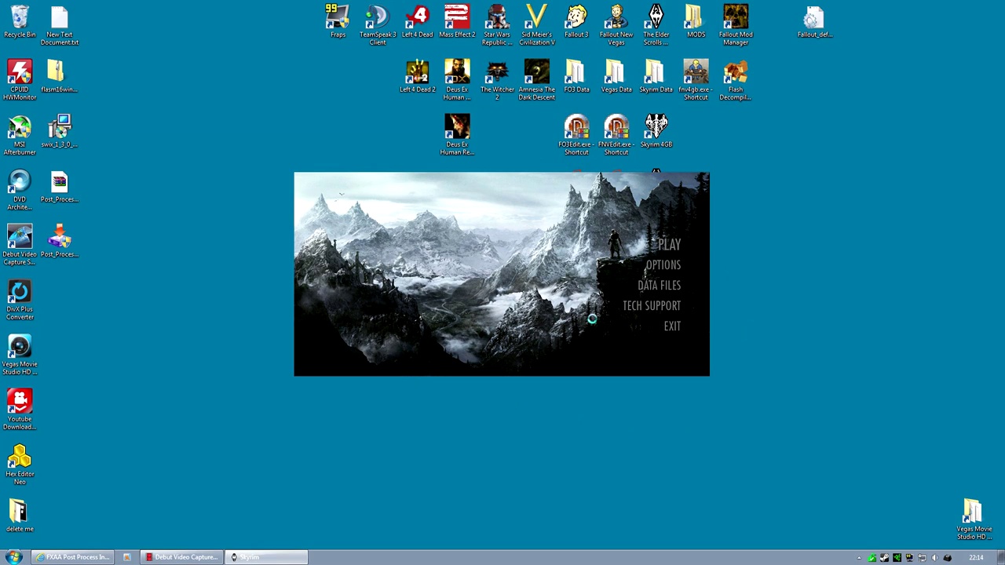
left_click(573, 314)
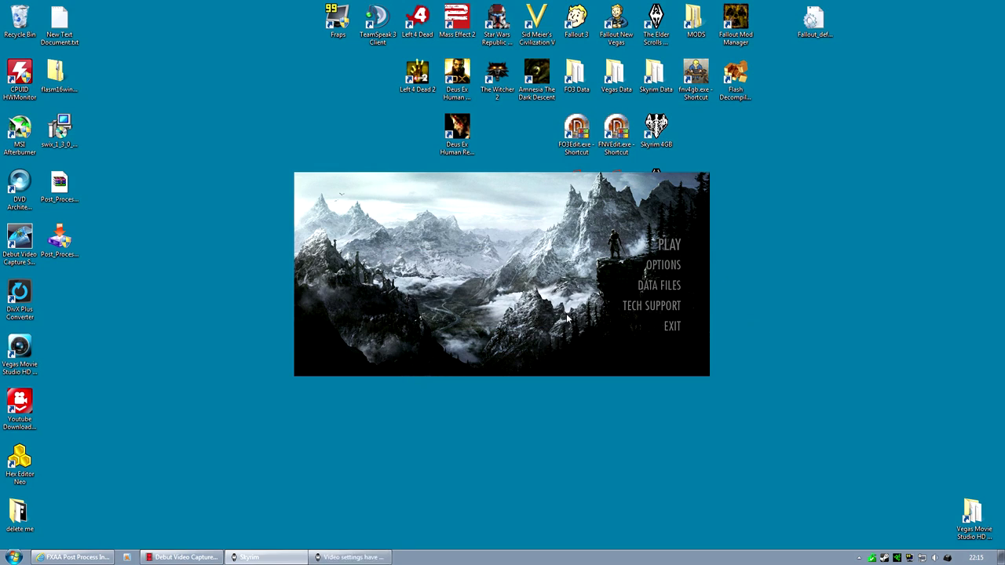
left_click(663, 264)
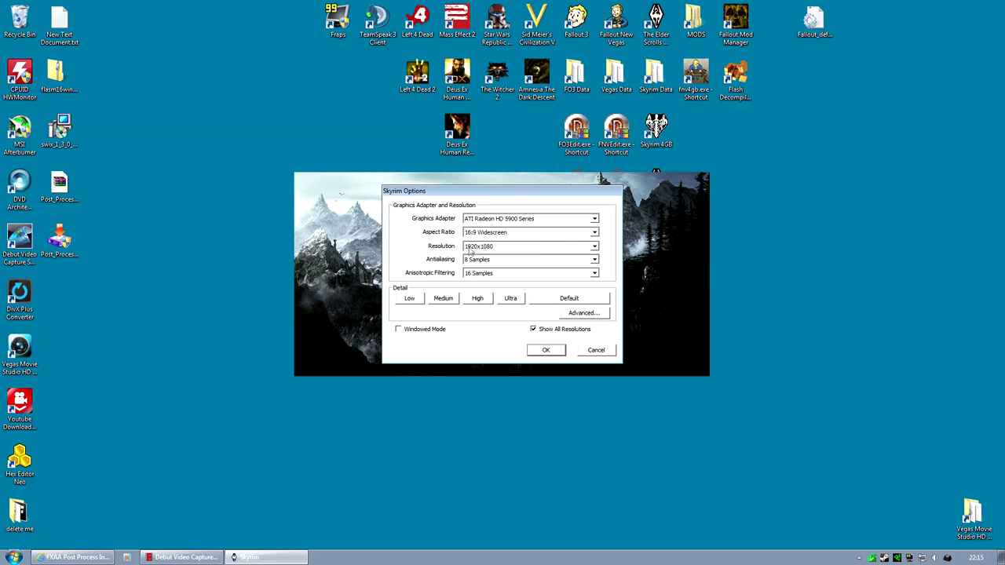
Turn off Show All Resolutions, enable Windowed Mode, and turn on FXAA in the advanced detail options
left_click(533, 330)
left_click(398, 330)
left_click(492, 247)
left_click(484, 277)
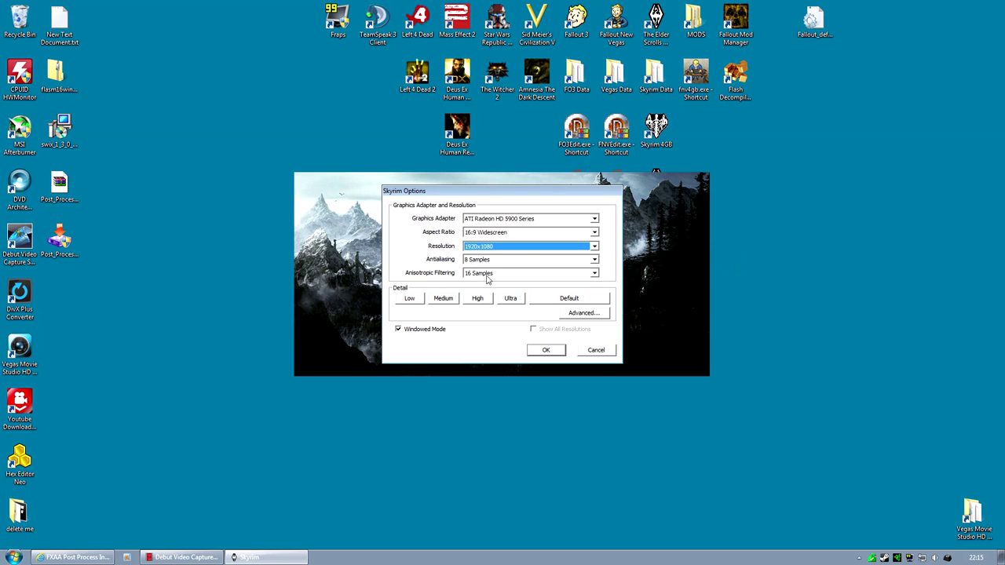
left_click(582, 313)
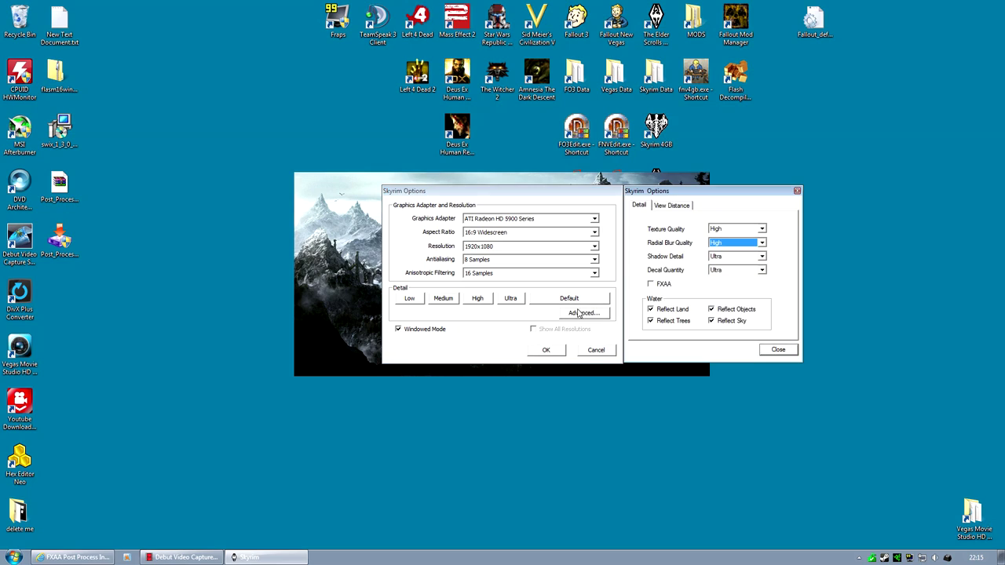
left_click(651, 285)
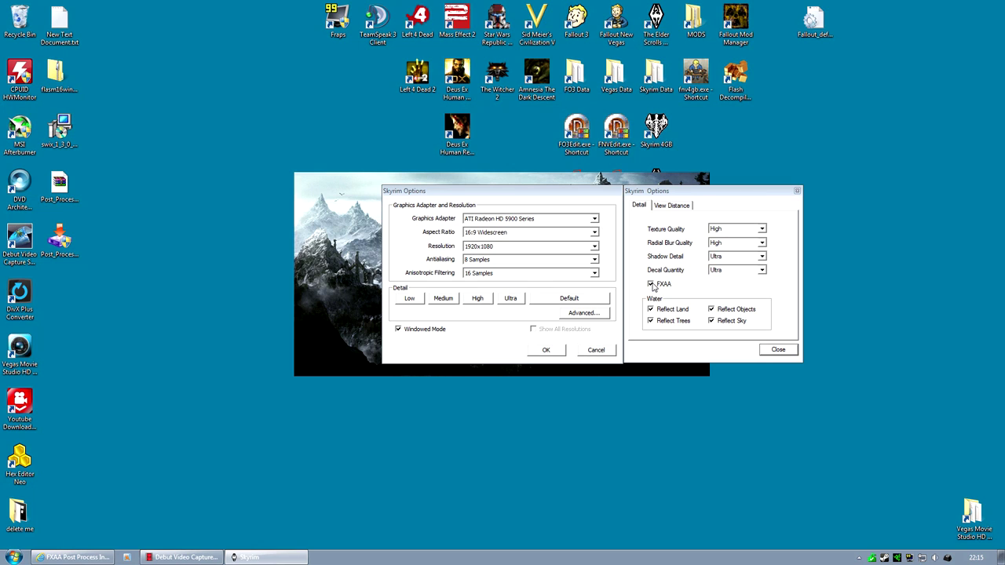
Check the Version 1.3 notes about FXAA on the FXAA Post Process Injector page and return to the Skyrim Options
left_click(94, 558)
scroll(367, 373, "down", 15)
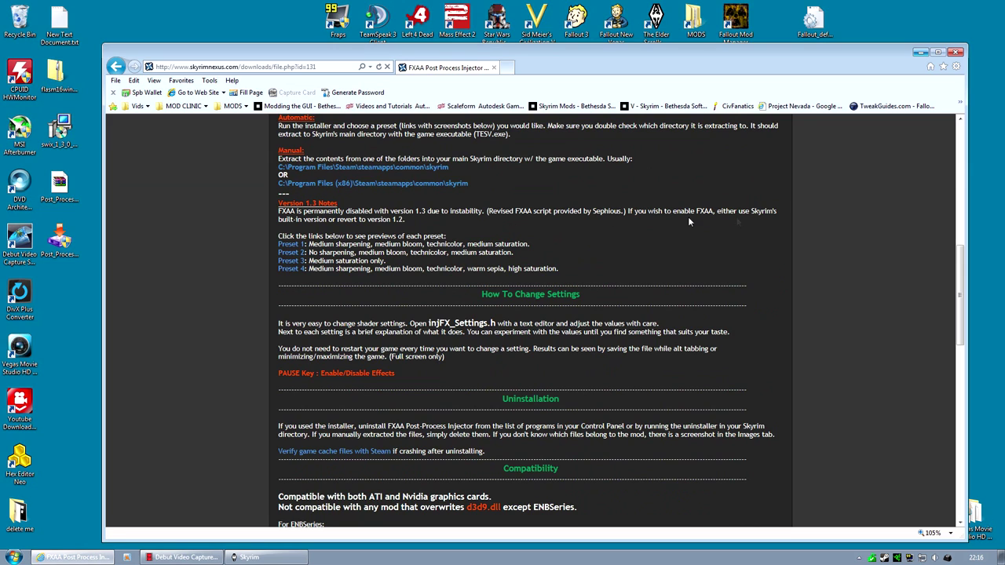
scroll(377, 228, "up", 8)
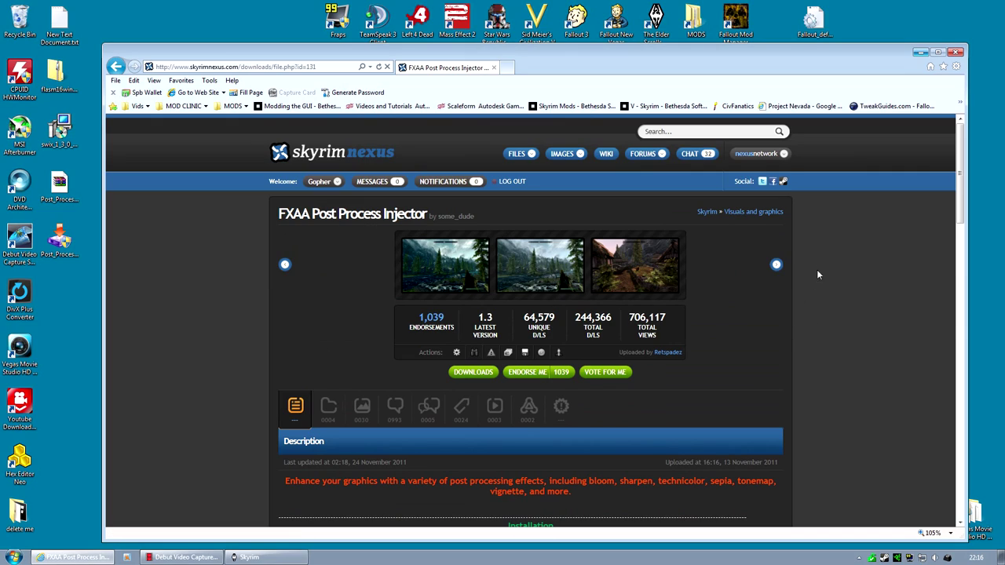
mouse_move(761, 154)
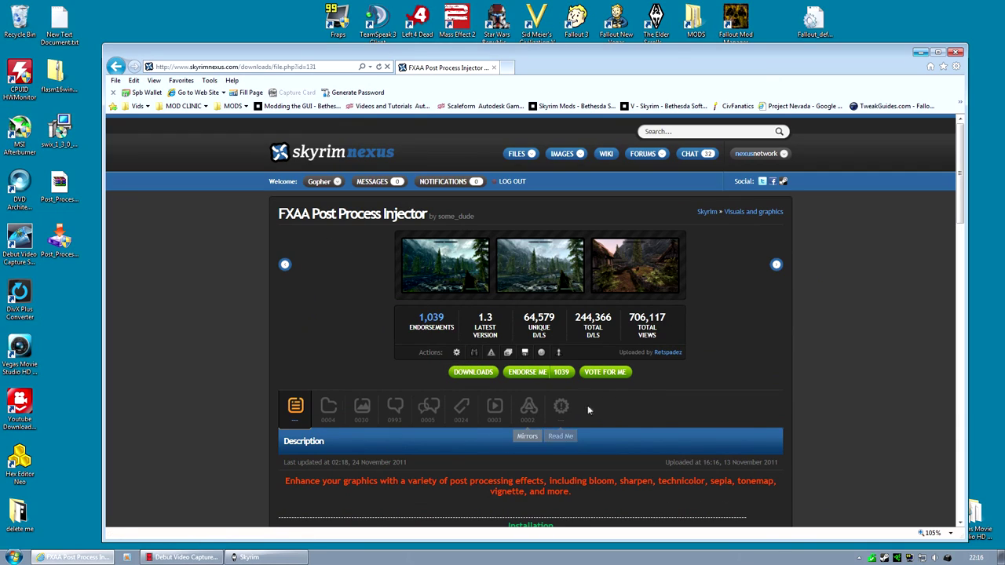
left_click(921, 53)
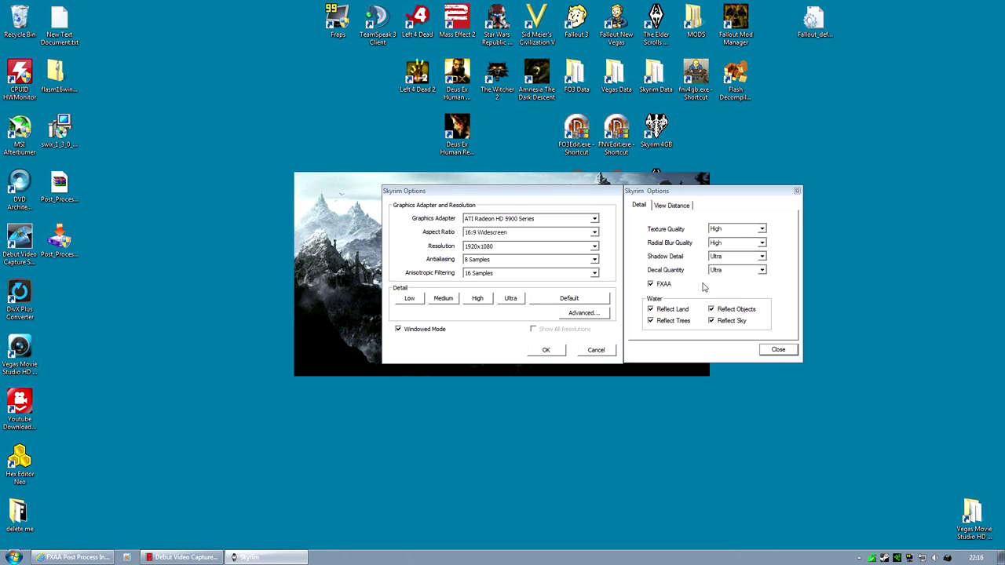
Accept the Skyrim Options, exit the launcher and select the Windowed Mode shortcut on the desktop
left_click(778, 350)
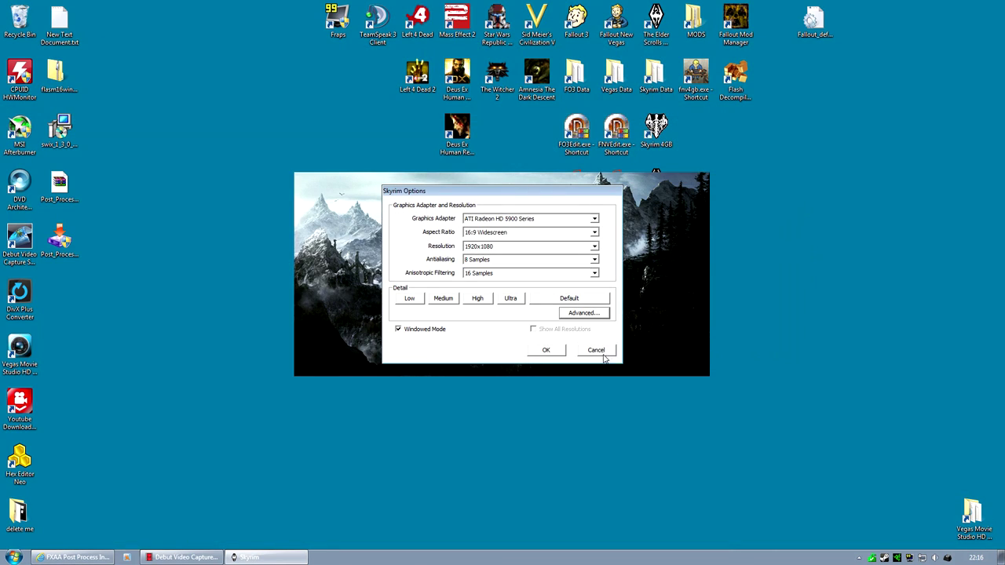
left_click(546, 351)
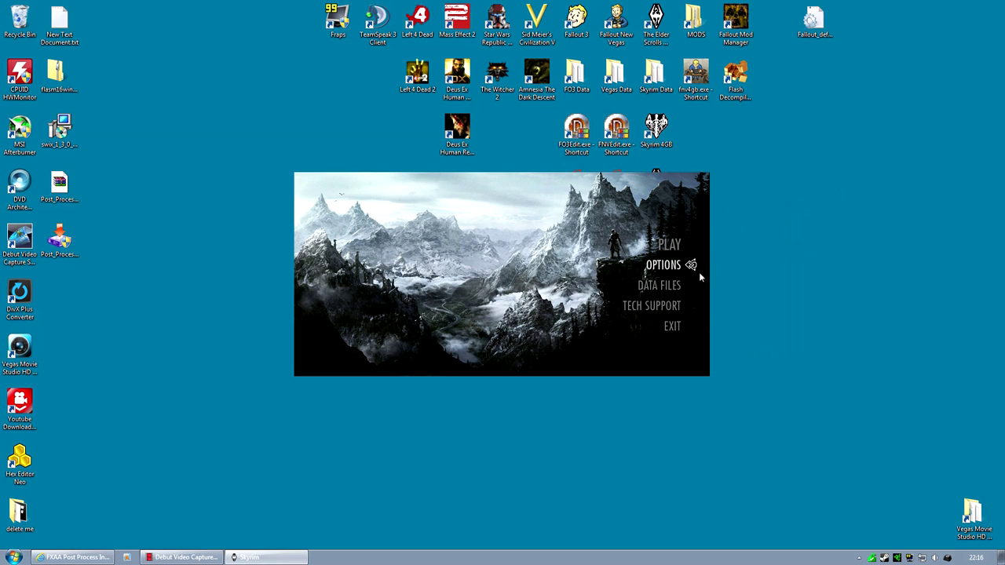
left_click(672, 327)
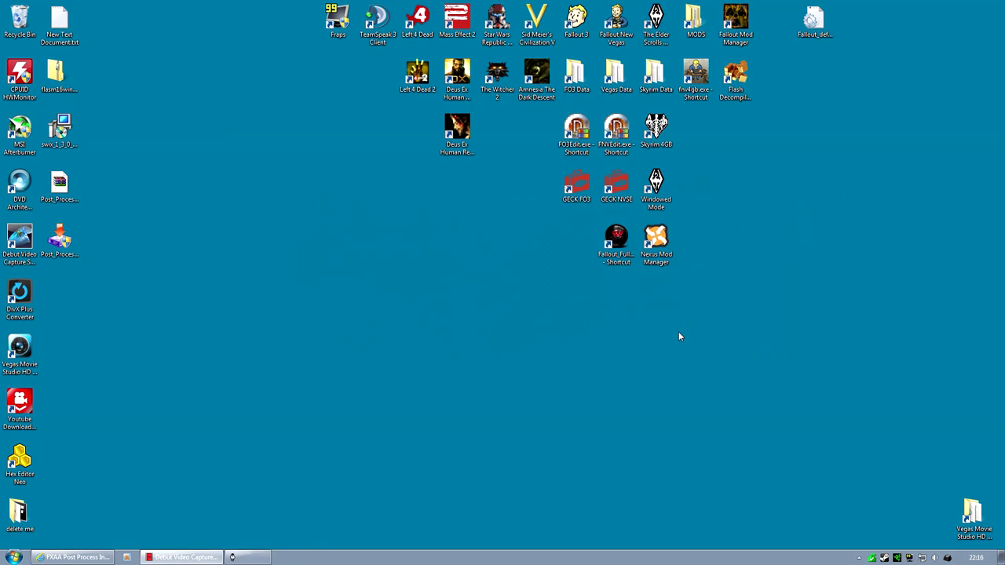
left_click(657, 186)
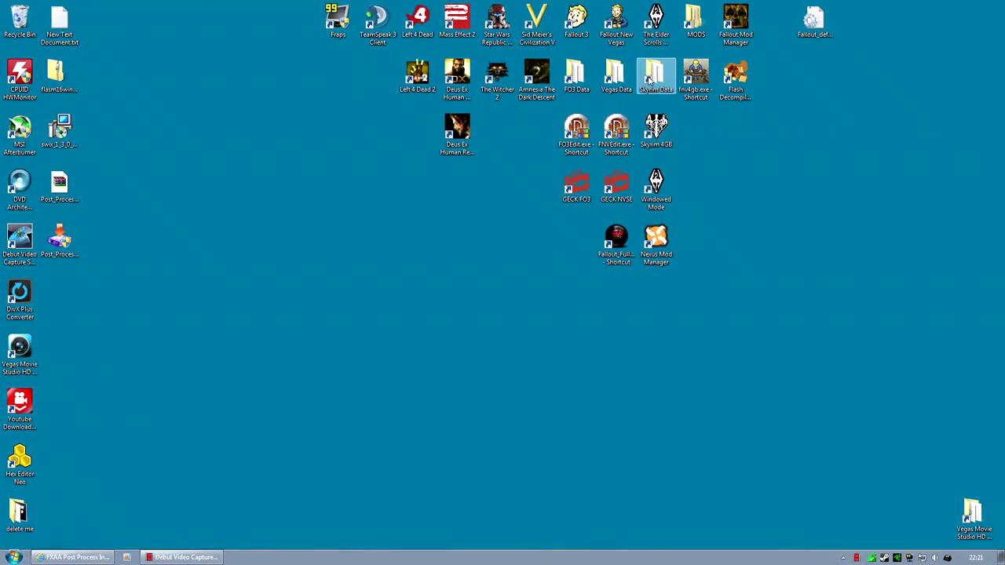
Open injFX_Settings.h from the skyrim game folder in Notepad for editing
double_click(649, 79)
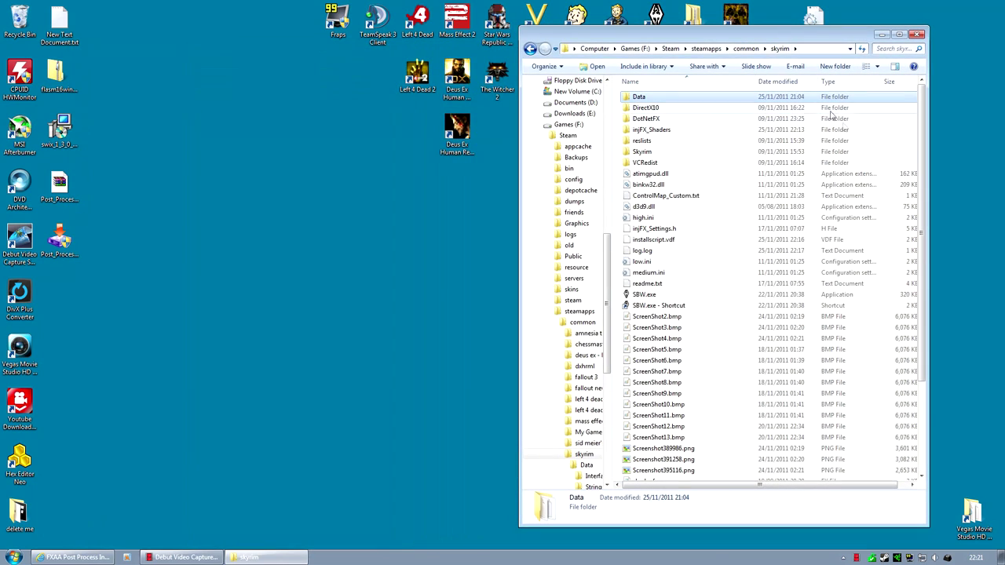
left_click(651, 233)
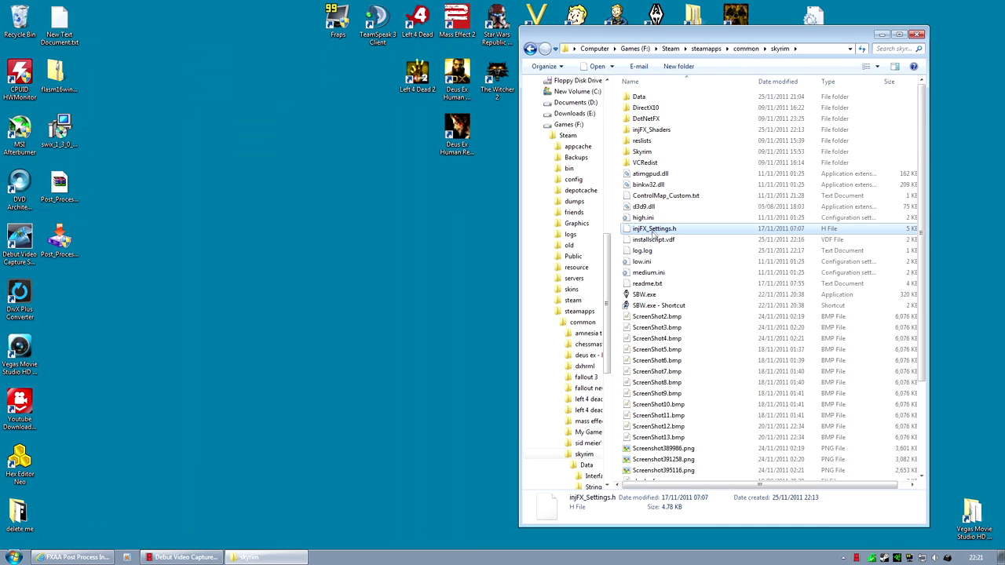
right_click(654, 233)
left_click(688, 263)
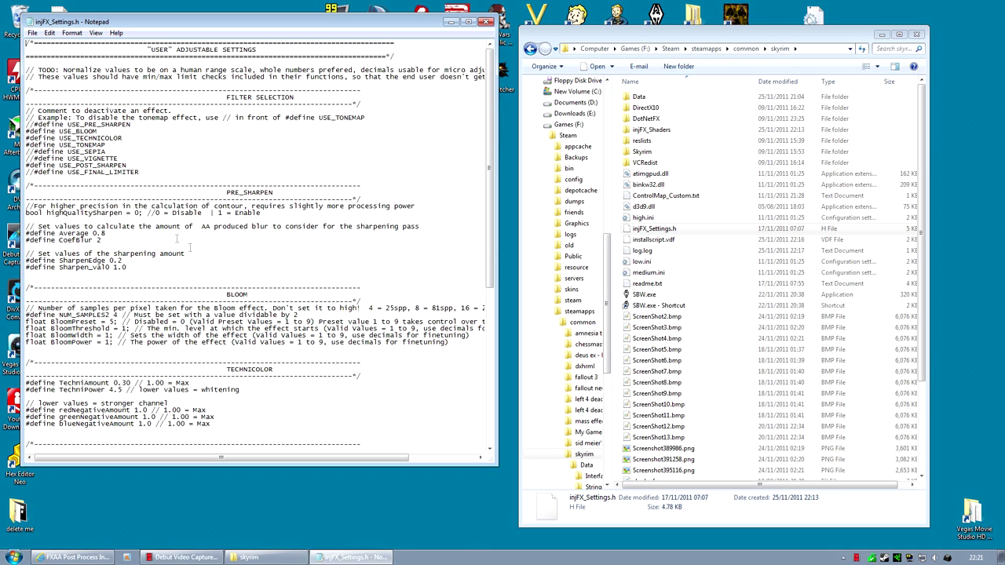
Set Saturation to 0.50 in the TONEMAP section and review the Gamma and Exposure values
scroll(187, 266, "down", 4)
scroll(124, 217, "down", 4)
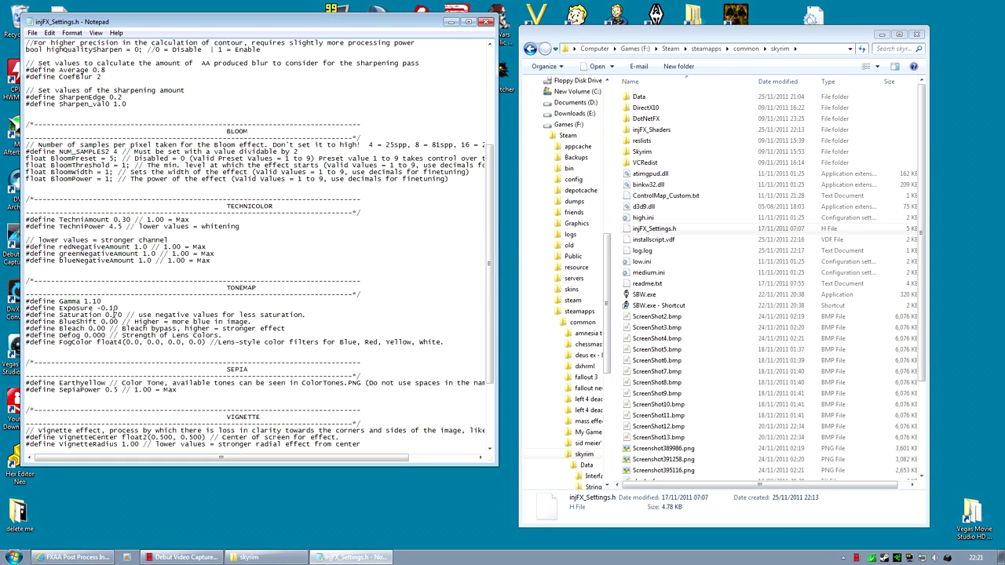
left_click_drag(114, 314, 125, 316)
type("0")
left_click_drag(84, 302, 104, 306)
left_click(118, 308)
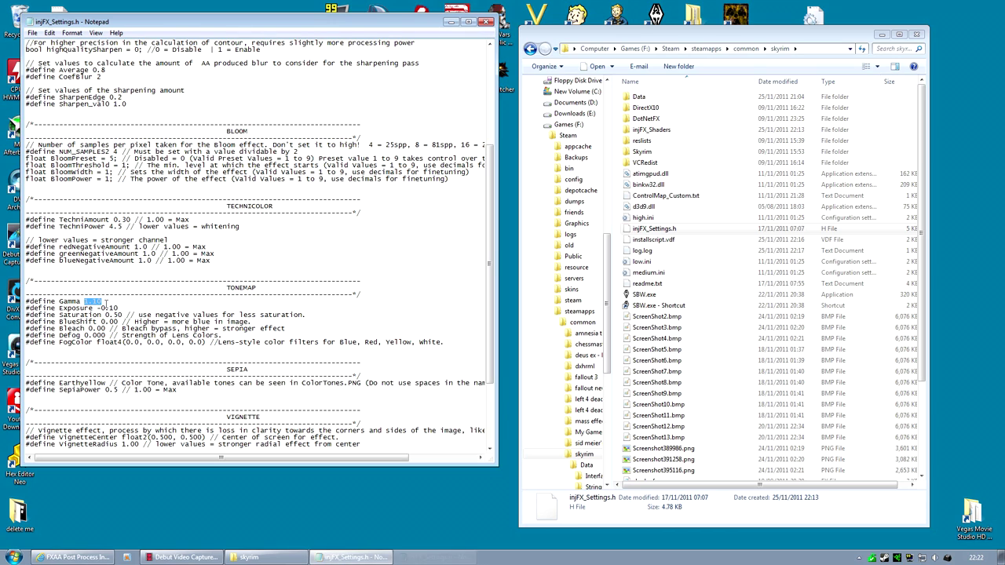
Save the injFX_Settings.h file and close it
left_click(32, 33)
left_click(57, 79)
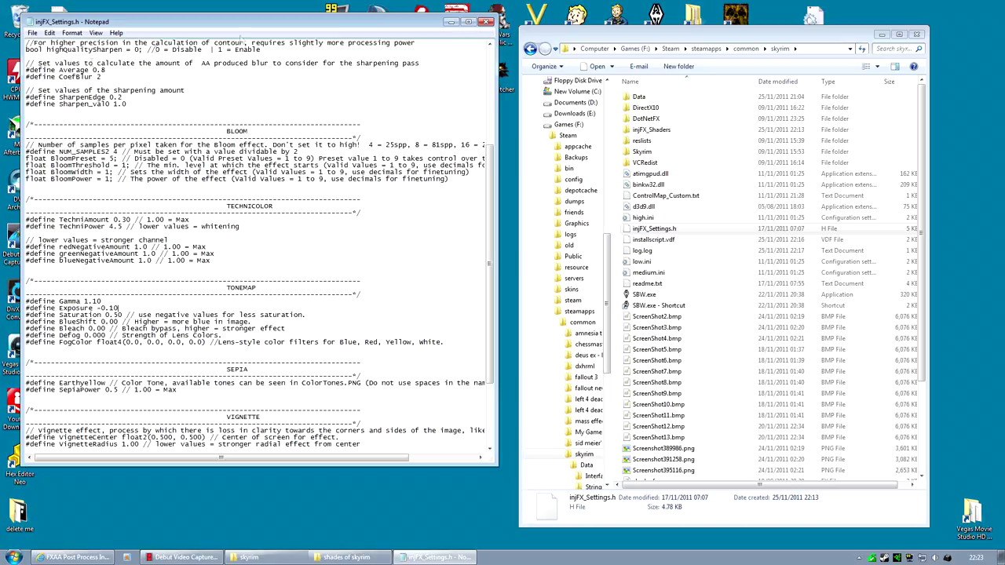
left_click(488, 21)
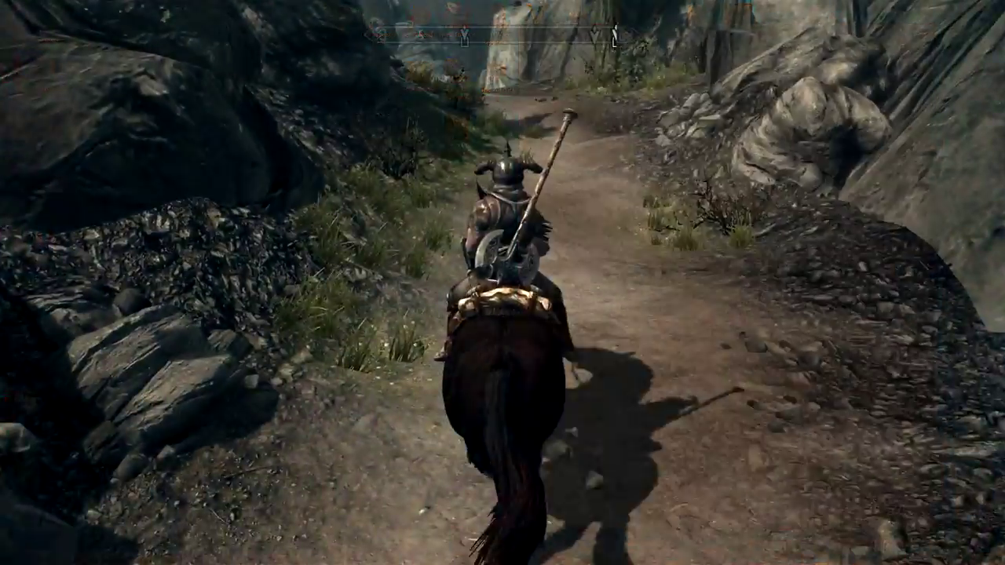